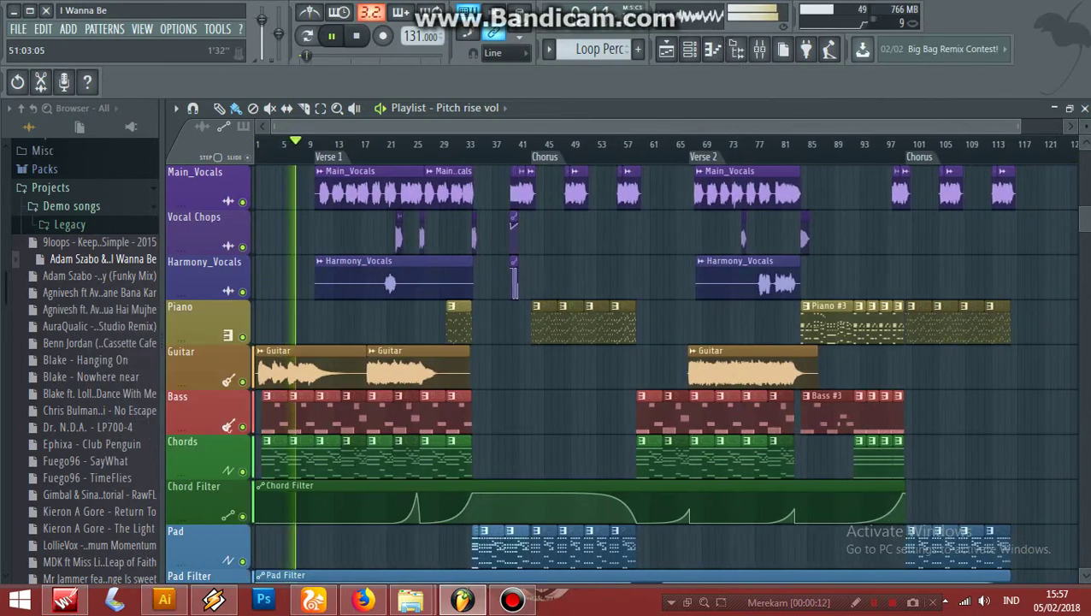
Examine the playlist's drum, vocal, guitar, bass, chord and pad tracks while the song plays through Verse 1.
{"action": "left_click_drag", "start_coordinate": [1084, 218], "coordinate": [1084, 226]}
{"action": "scroll", "coordinate": [622, 373], "scroll_direction": "up", "scroll_amount": 2}
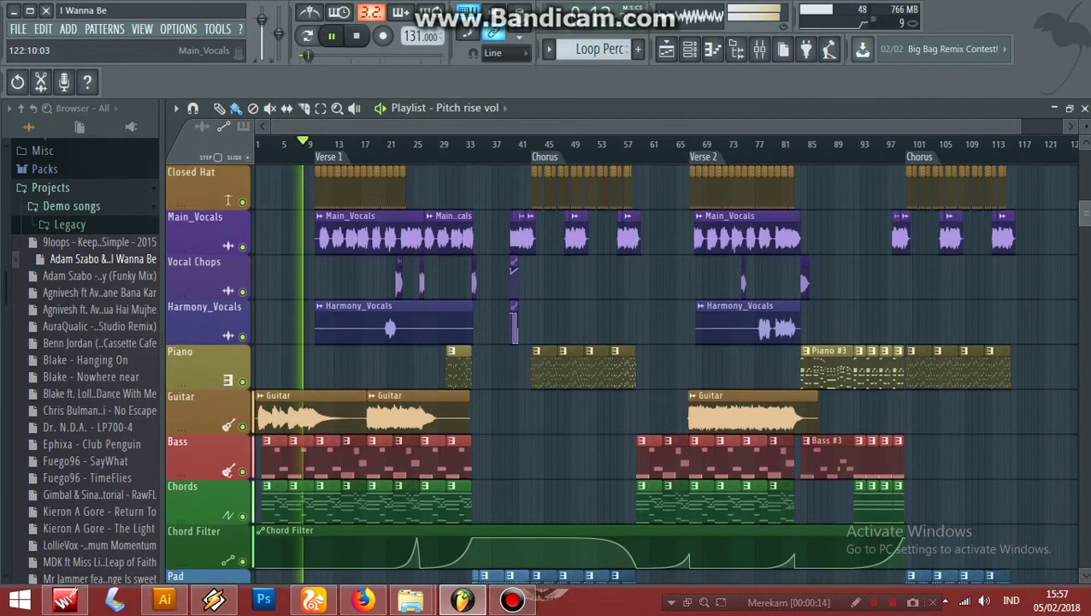
{"action": "scroll", "coordinate": [621, 373], "scroll_direction": "up", "scroll_amount": 7}
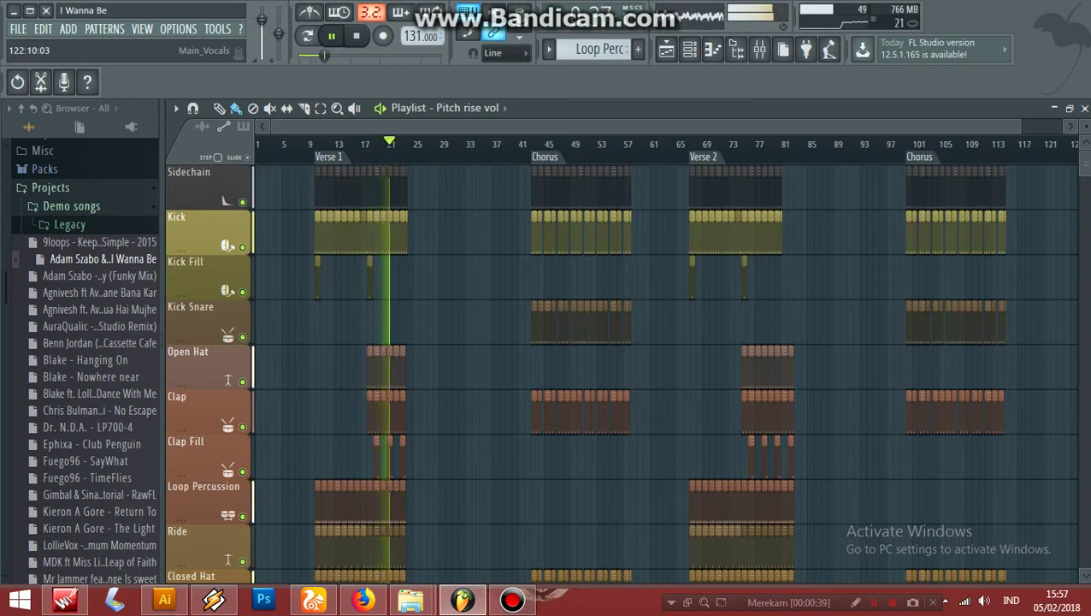
{"action": "scroll", "coordinate": [622, 368], "scroll_direction": "down", "scroll_amount": 1}
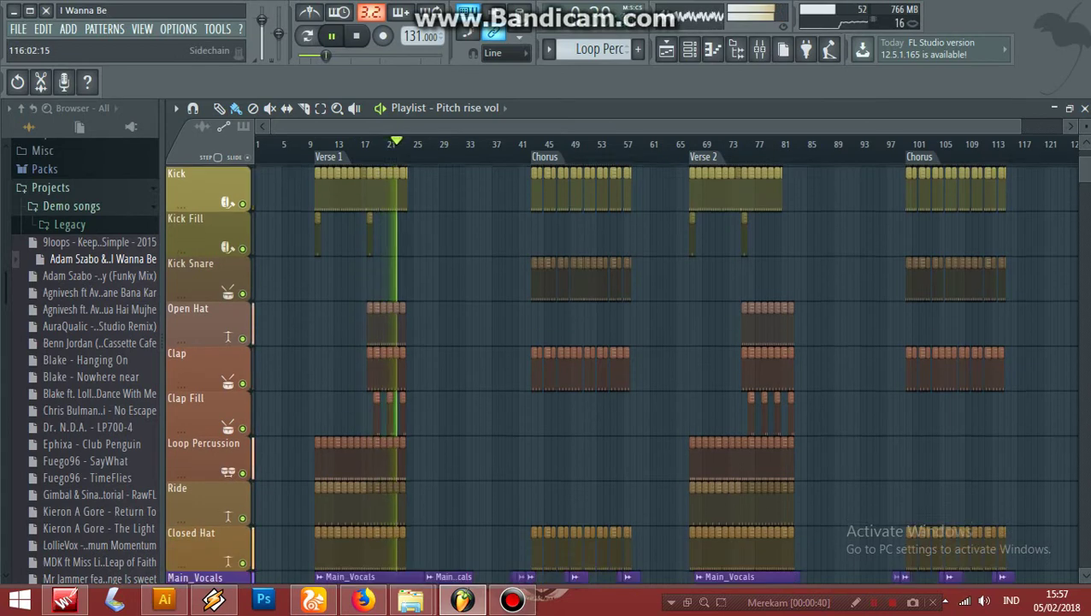
{"action": "scroll", "coordinate": [622, 367], "scroll_direction": "up", "scroll_amount": 1}
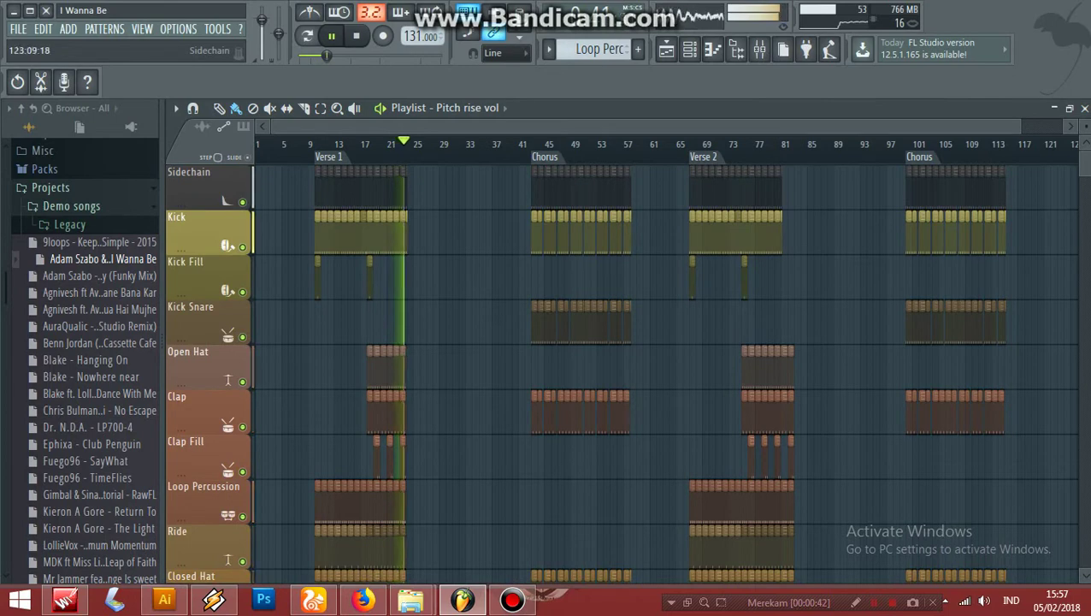
{"action": "scroll", "coordinate": [621, 367], "scroll_direction": "down", "scroll_amount": 7}
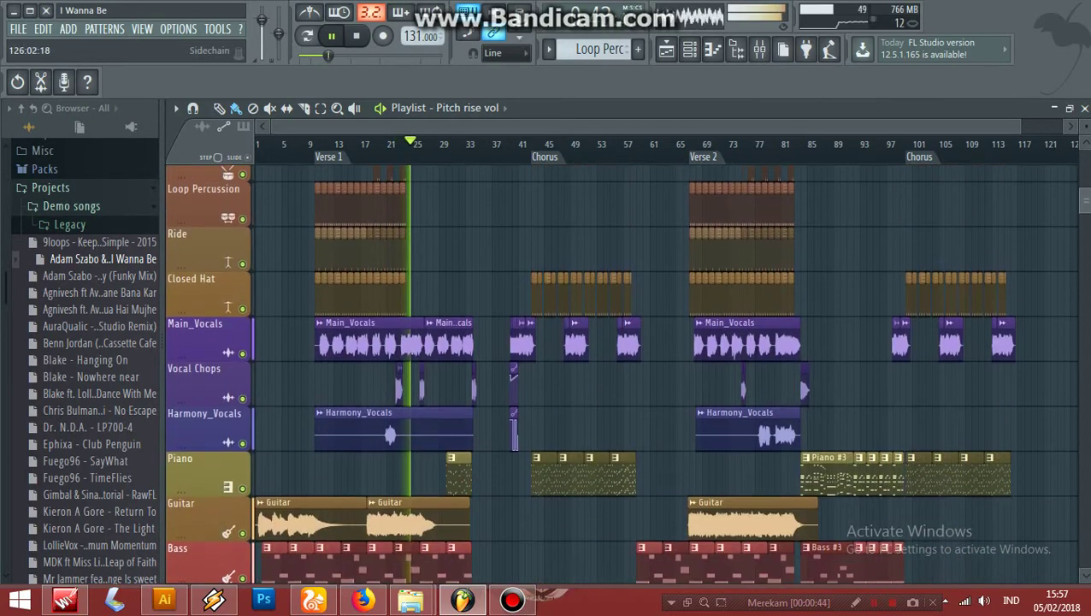
{"action": "scroll", "coordinate": [621, 368], "scroll_direction": "down", "scroll_amount": 2}
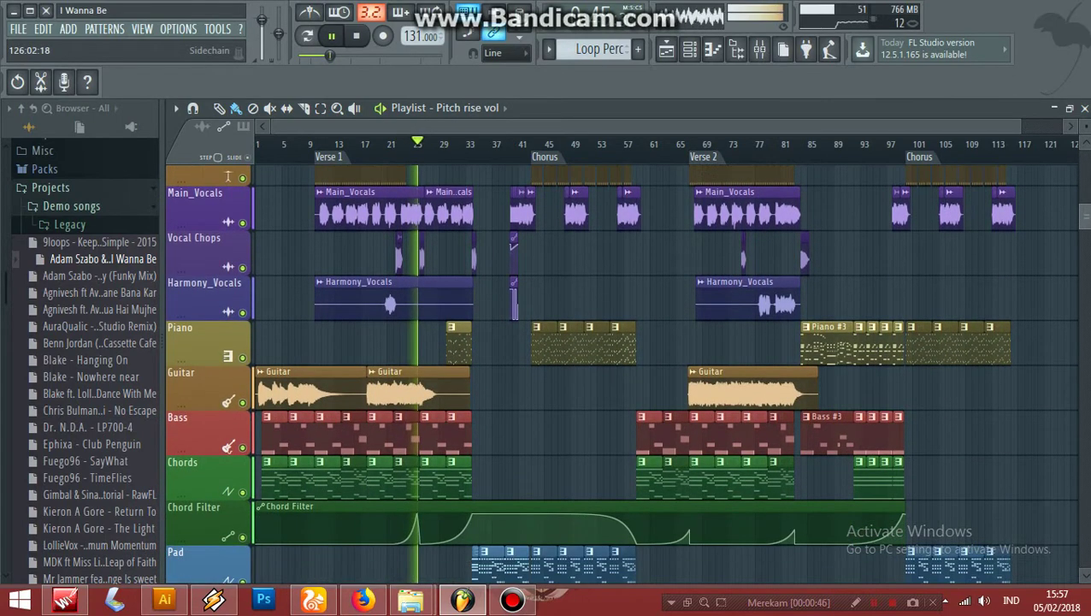
{"action": "scroll", "coordinate": [622, 368], "scroll_direction": "down", "scroll_amount": 1}
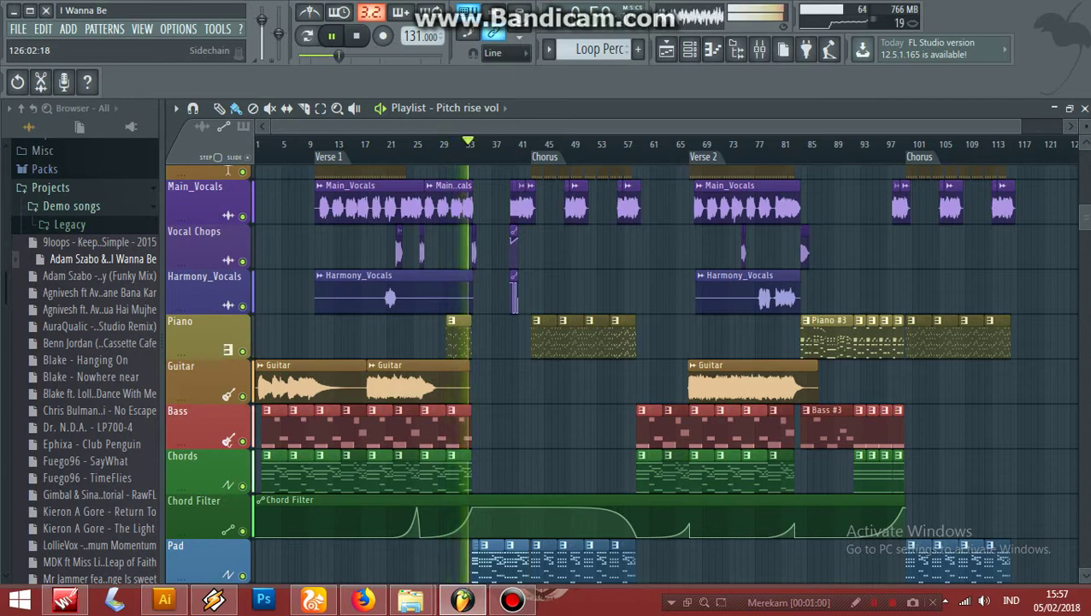
{"action": "scroll", "coordinate": [227, 170], "scroll_direction": "down", "scroll_amount": 4}
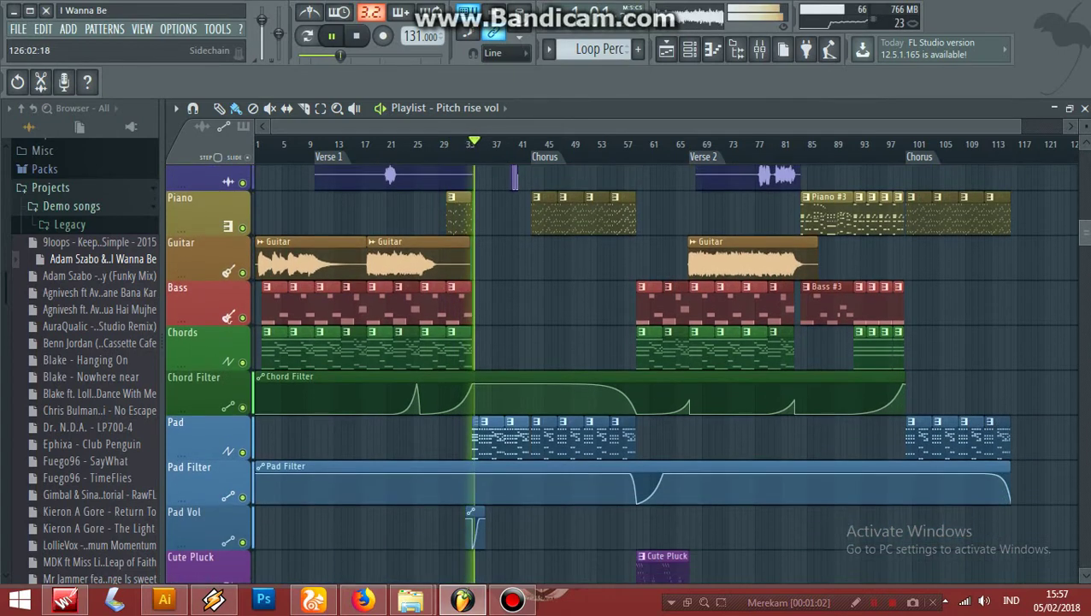
{"action": "scroll", "coordinate": [626, 359], "scroll_direction": "down", "scroll_amount": 1}
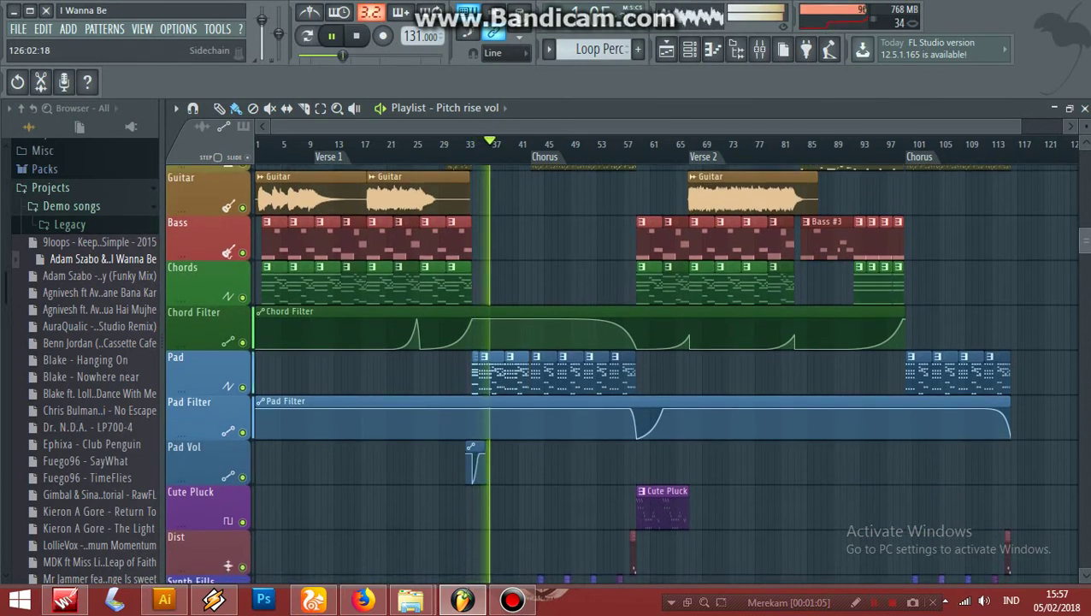
Examine the piano, vocal and drum tracks in the playlist as playback runs through the first Chorus.
{"action": "scroll", "coordinate": [626, 359], "scroll_direction": "up", "scroll_amount": 3}
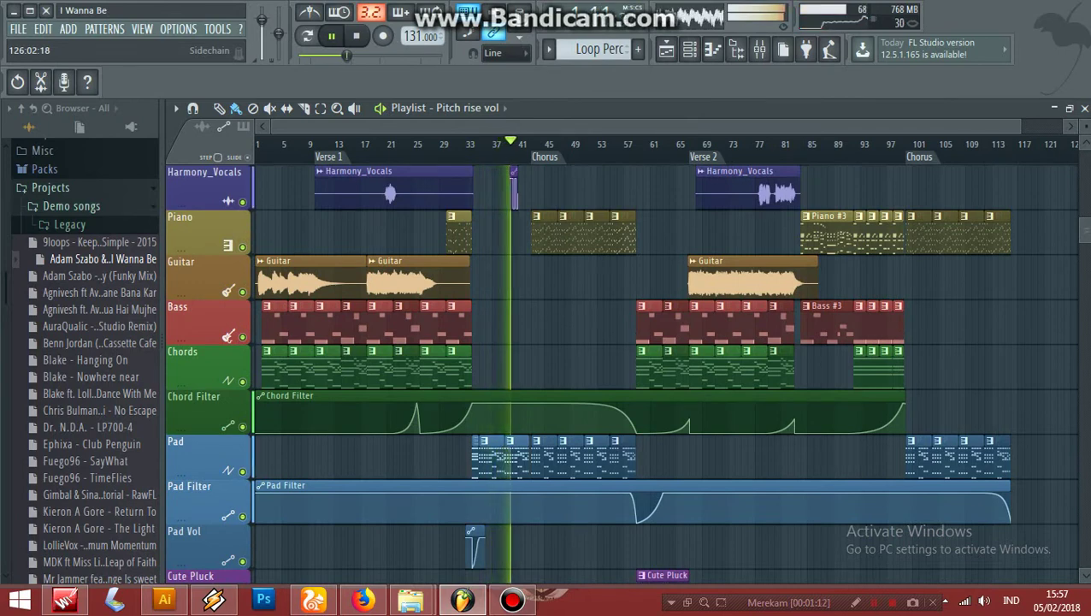
{"action": "scroll", "coordinate": [621, 372], "scroll_direction": "up", "scroll_amount": 4}
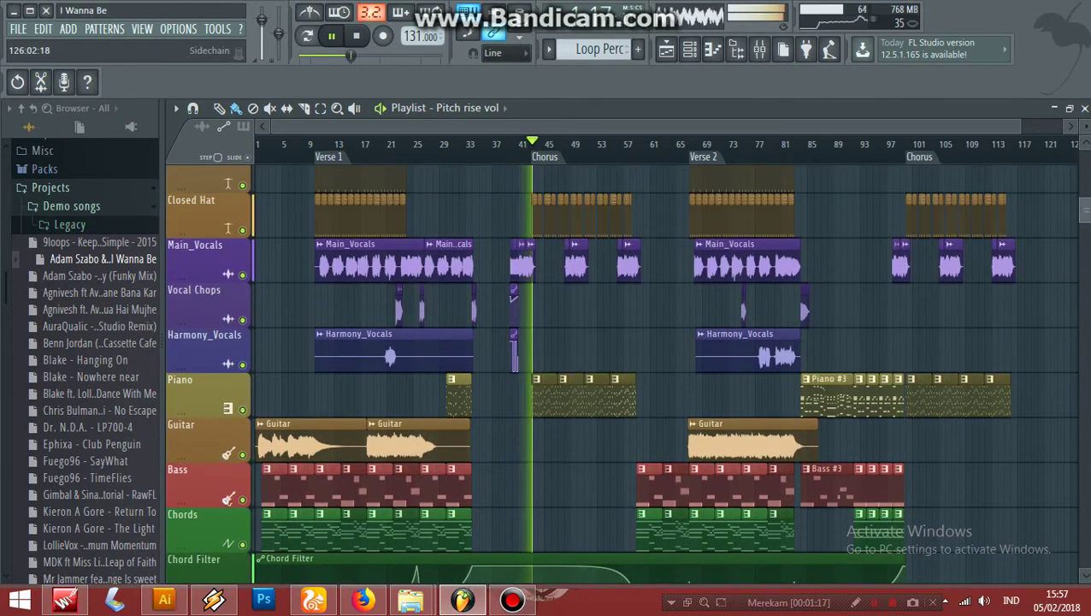
{"action": "scroll", "coordinate": [621, 372], "scroll_direction": "down", "scroll_amount": 1}
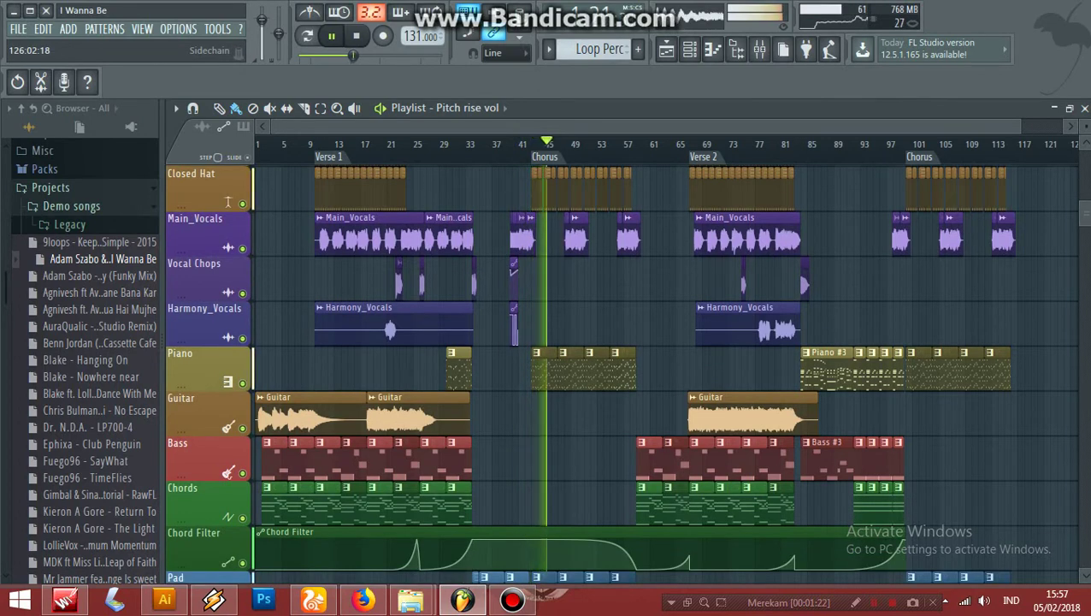
{"action": "scroll", "coordinate": [621, 372], "scroll_direction": "down", "scroll_amount": 2}
{"action": "scroll", "coordinate": [621, 372], "scroll_direction": "up", "scroll_amount": 6}
{"action": "scroll", "coordinate": [621, 372], "scroll_direction": "up", "scroll_amount": 5}
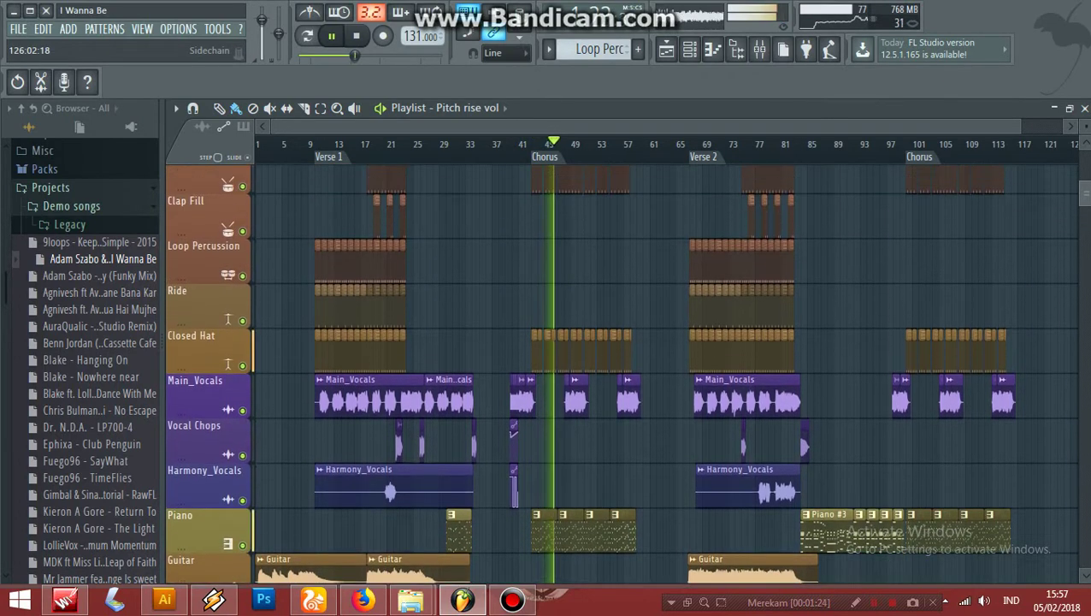
{"action": "scroll", "coordinate": [621, 372], "scroll_direction": "up", "scroll_amount": 2}
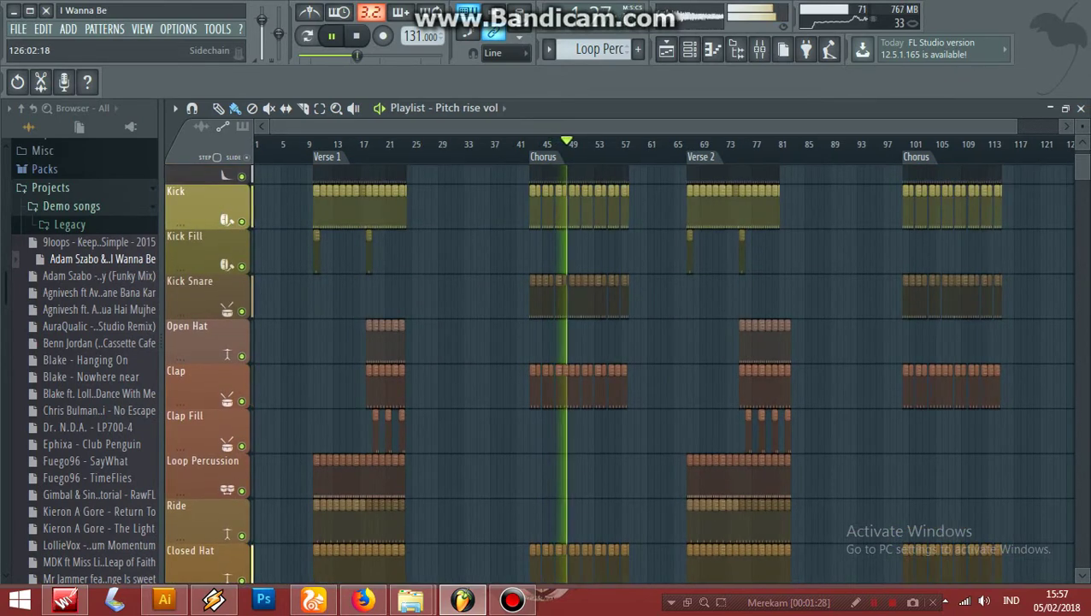
{"action": "scroll", "coordinate": [621, 372], "scroll_direction": "up", "scroll_amount": 1}
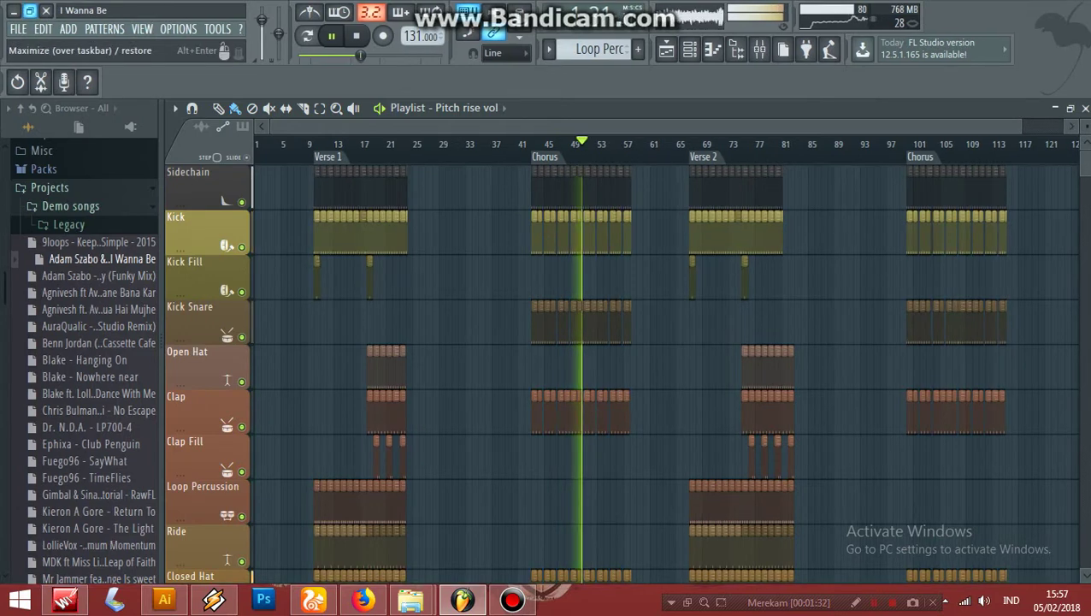
{"action": "left_click", "coordinate": [29, 10]}
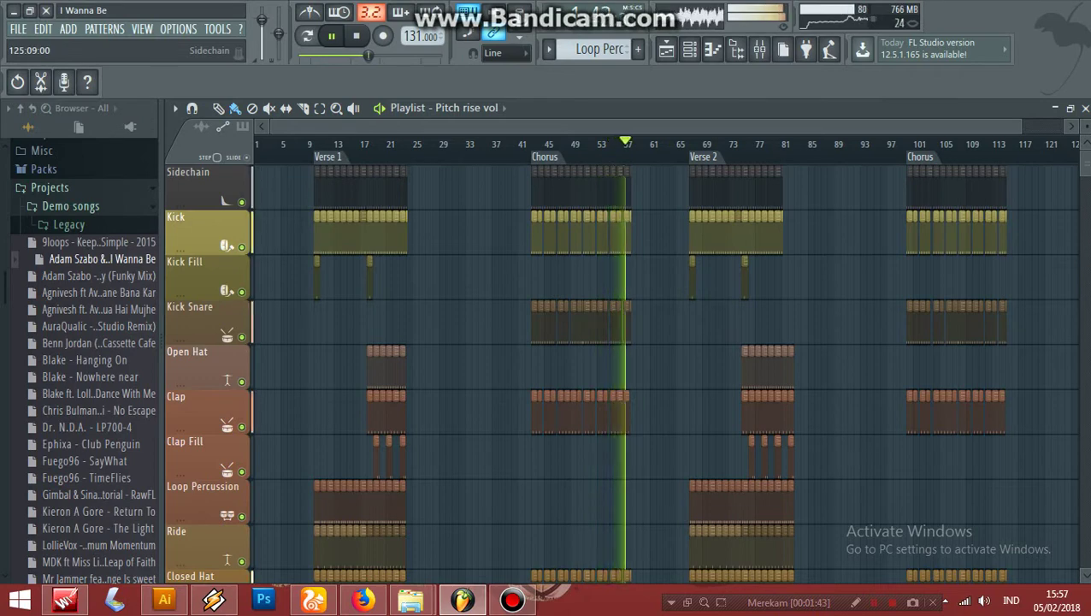
Follow playback from the end of the first Chorus through Verse 2, examining the playlist from the drums to the synth and percussion fills.
{"action": "scroll", "coordinate": [620, 373], "scroll_direction": "down", "scroll_amount": 5}
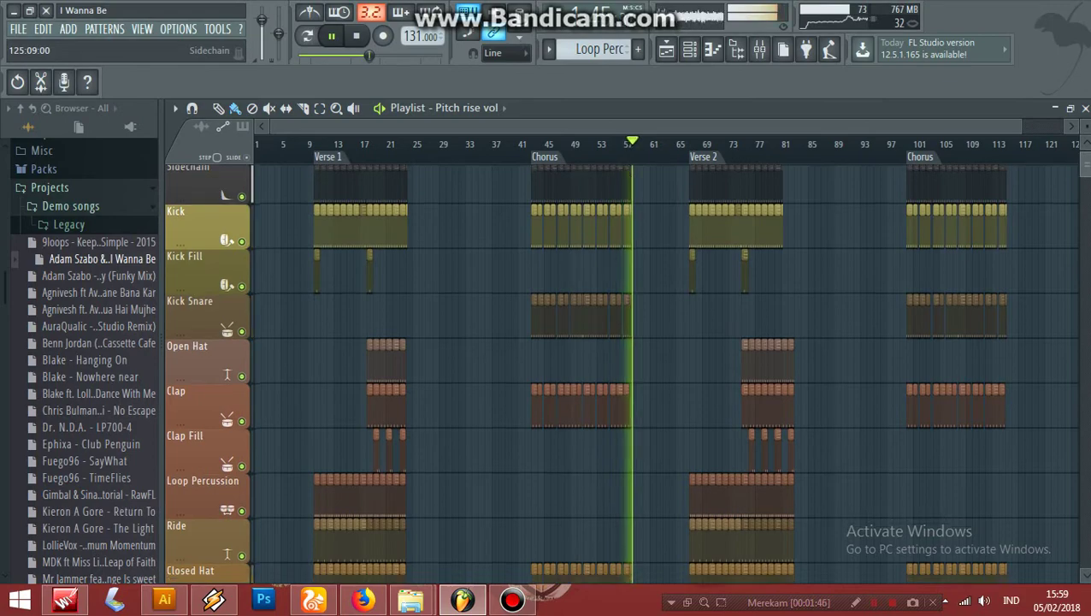
{"action": "scroll", "coordinate": [620, 373], "scroll_direction": "down", "scroll_amount": 5}
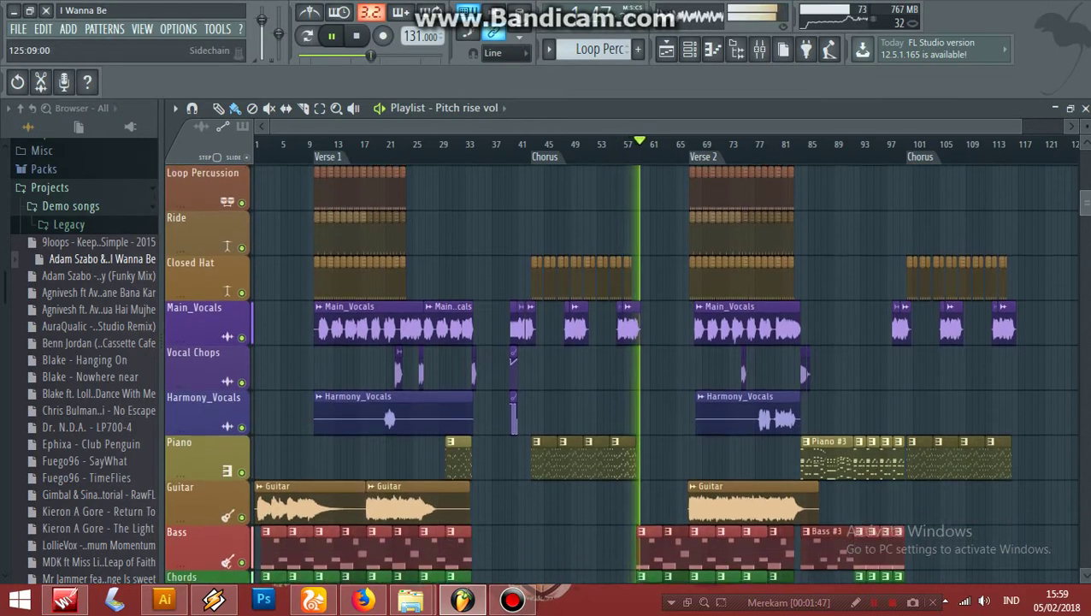
{"action": "scroll", "coordinate": [620, 373], "scroll_direction": "down", "scroll_amount": 1}
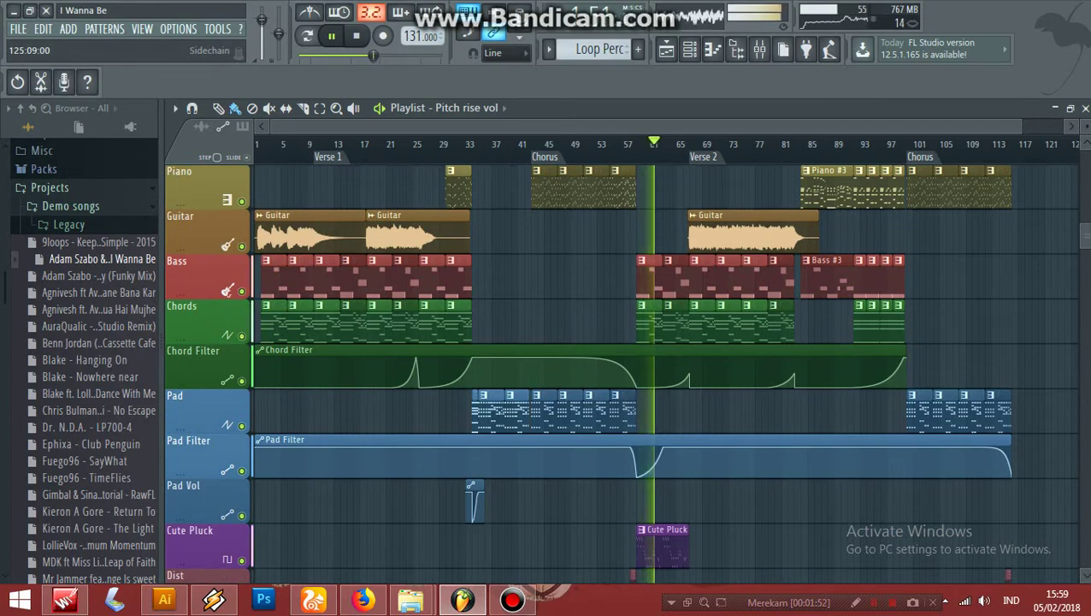
{"action": "scroll", "coordinate": [620, 373], "scroll_direction": "down", "scroll_amount": 4}
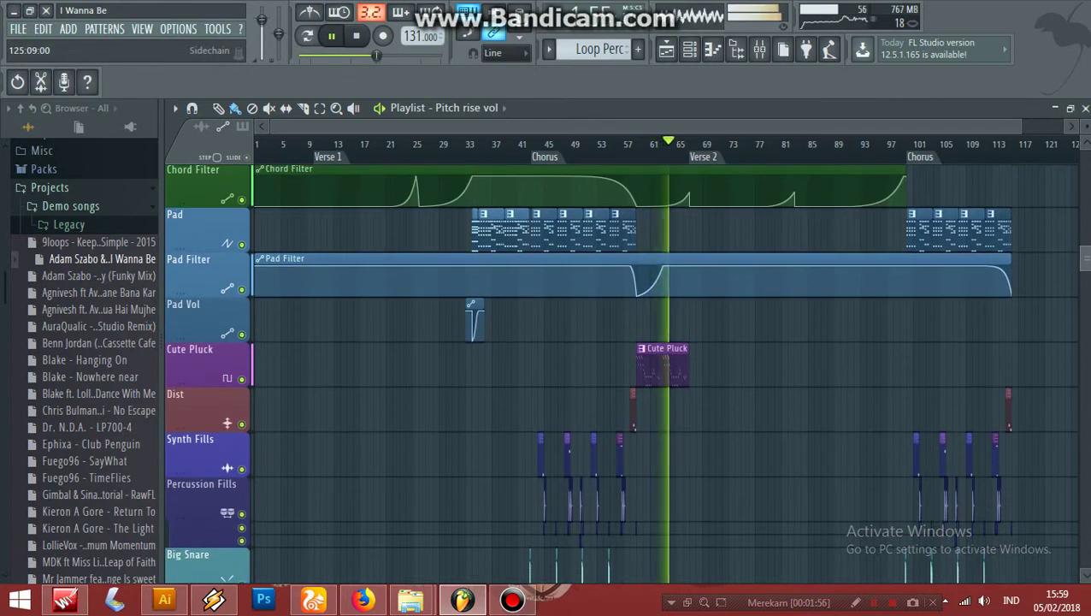
{"action": "scroll", "coordinate": [619, 373], "scroll_direction": "up", "scroll_amount": 6}
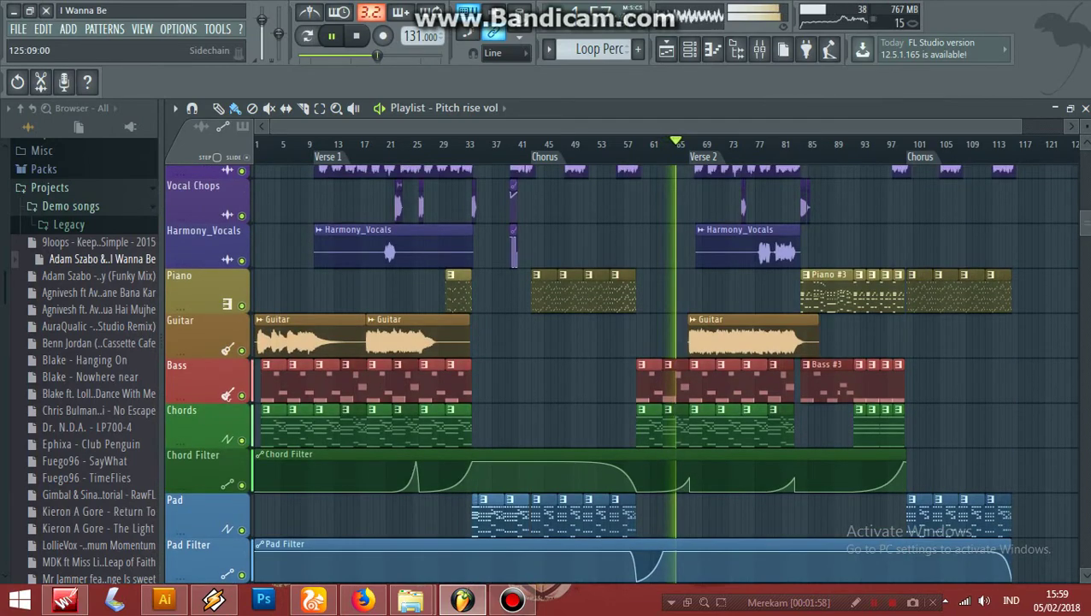
{"action": "scroll", "coordinate": [620, 373], "scroll_direction": "up", "scroll_amount": 4}
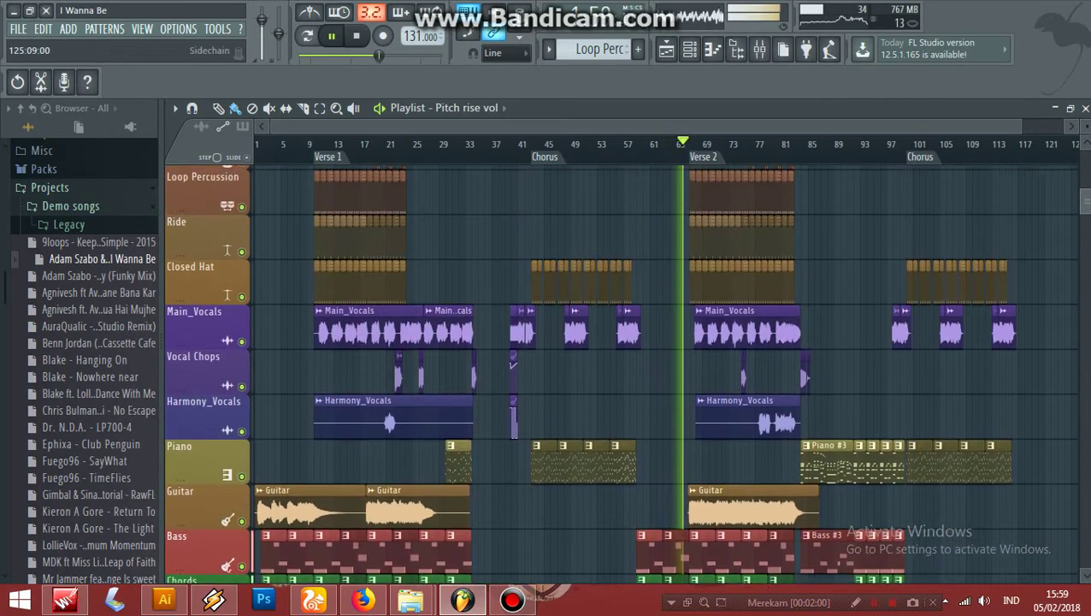
{"action": "scroll", "coordinate": [619, 372], "scroll_direction": "down", "scroll_amount": 3}
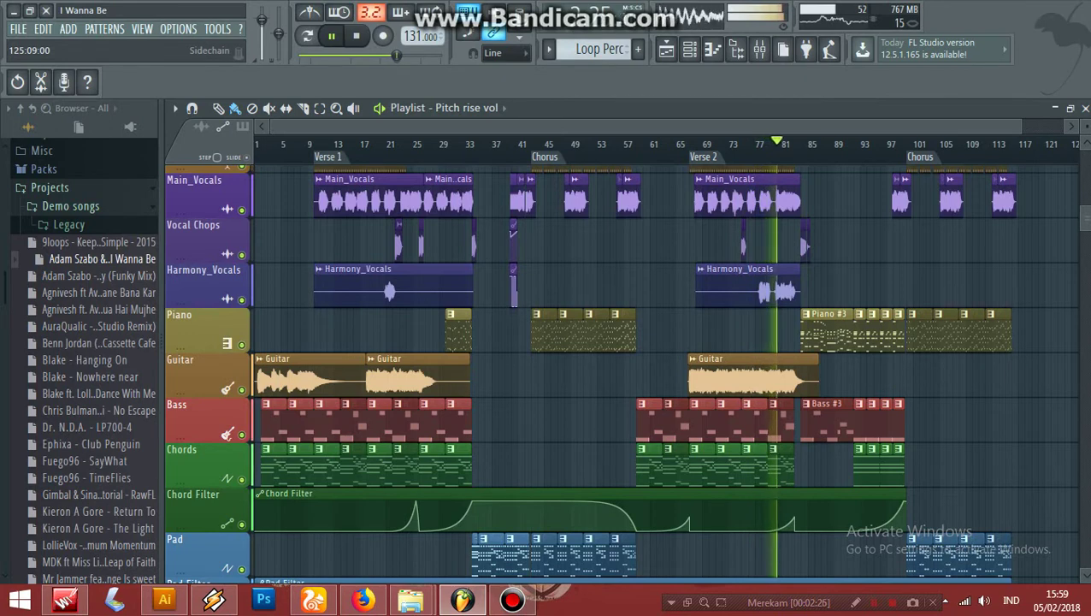
{"action": "scroll", "coordinate": [624, 372], "scroll_direction": "up", "scroll_amount": 2}
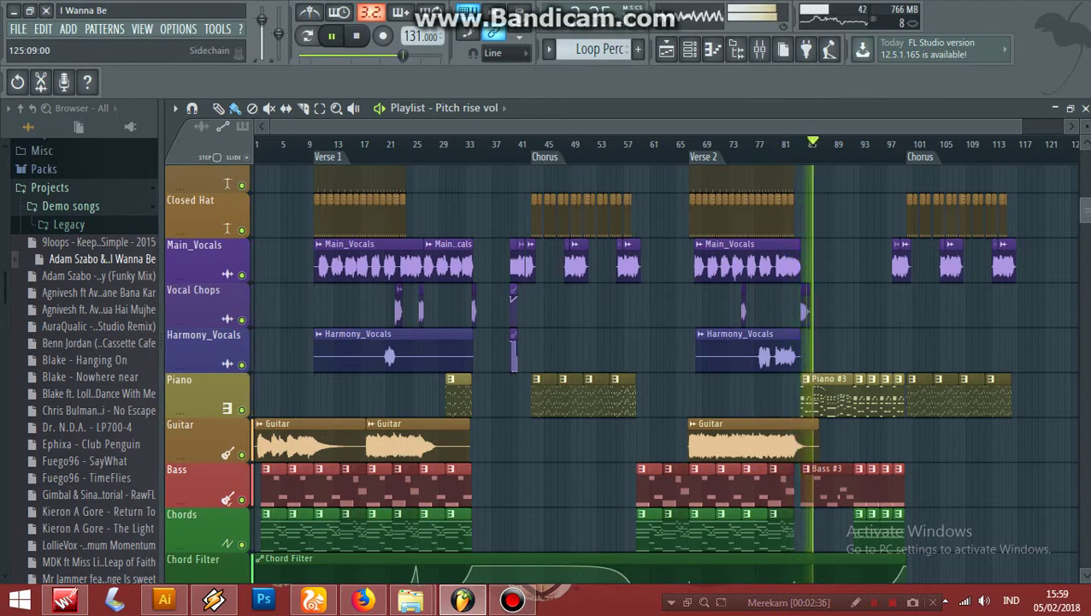
Examine the vocal, piano, bass, chord and pad tracks while the song plays from after Verse 2 into the last Chorus.
{"action": "scroll", "coordinate": [621, 372], "scroll_direction": "down", "scroll_amount": 3}
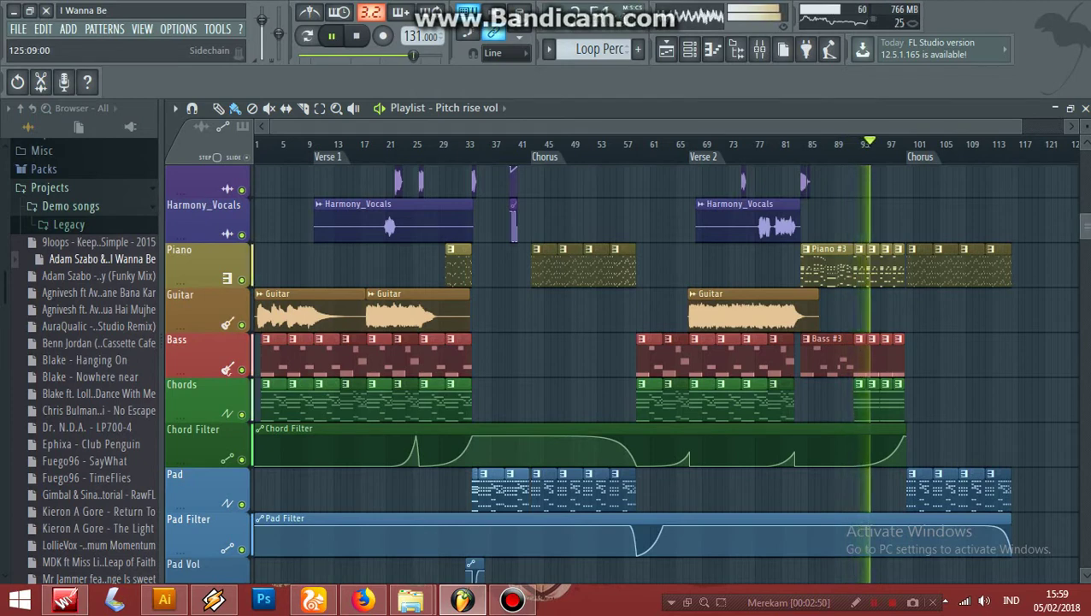
{"action": "scroll", "coordinate": [228, 176], "scroll_direction": "up", "scroll_amount": 2}
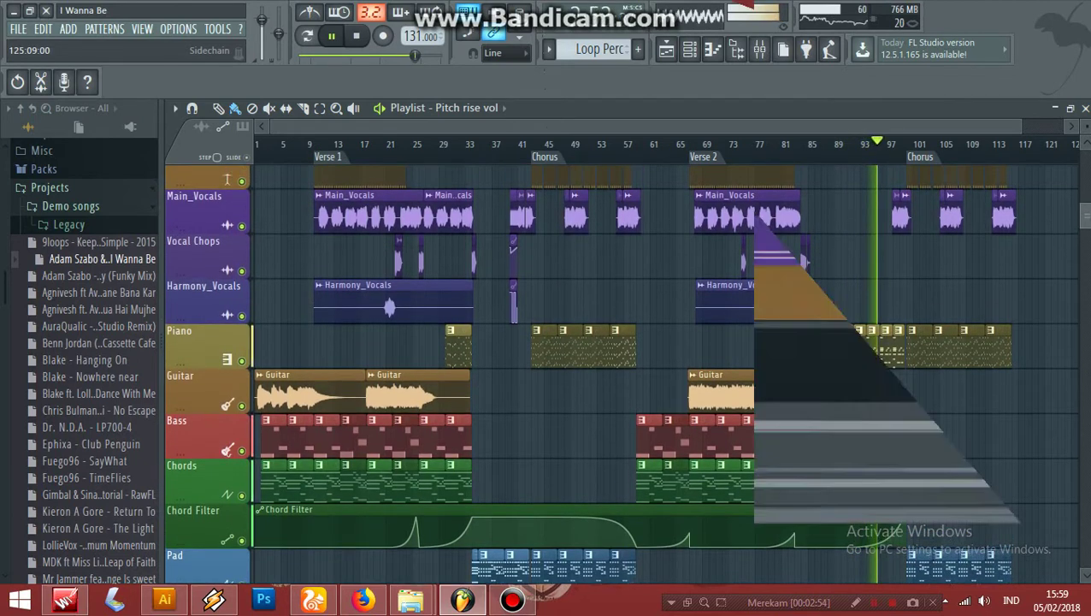
{"action": "scroll", "coordinate": [227, 176], "scroll_direction": "up", "scroll_amount": 1}
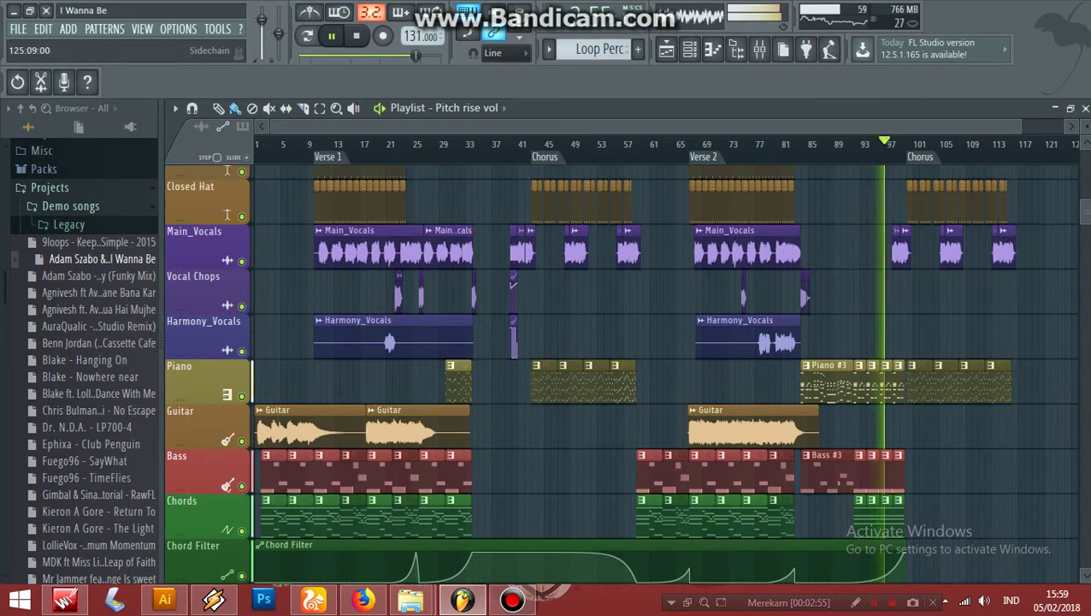
{"action": "scroll", "coordinate": [626, 374], "scroll_direction": "up", "scroll_amount": 2}
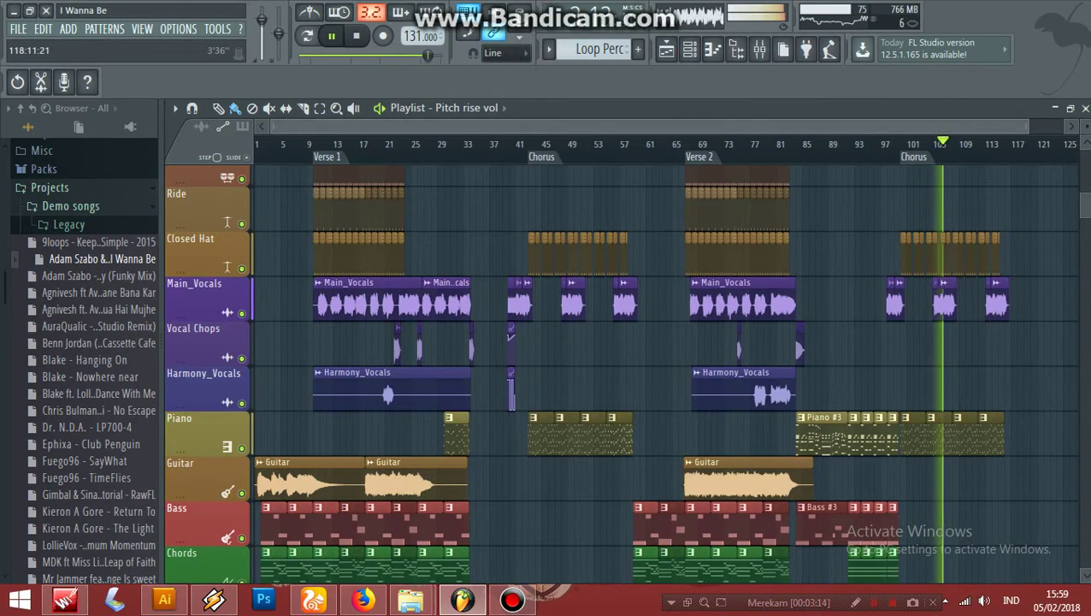
{"action": "scroll", "coordinate": [622, 374], "scroll_direction": "down", "scroll_amount": 5}
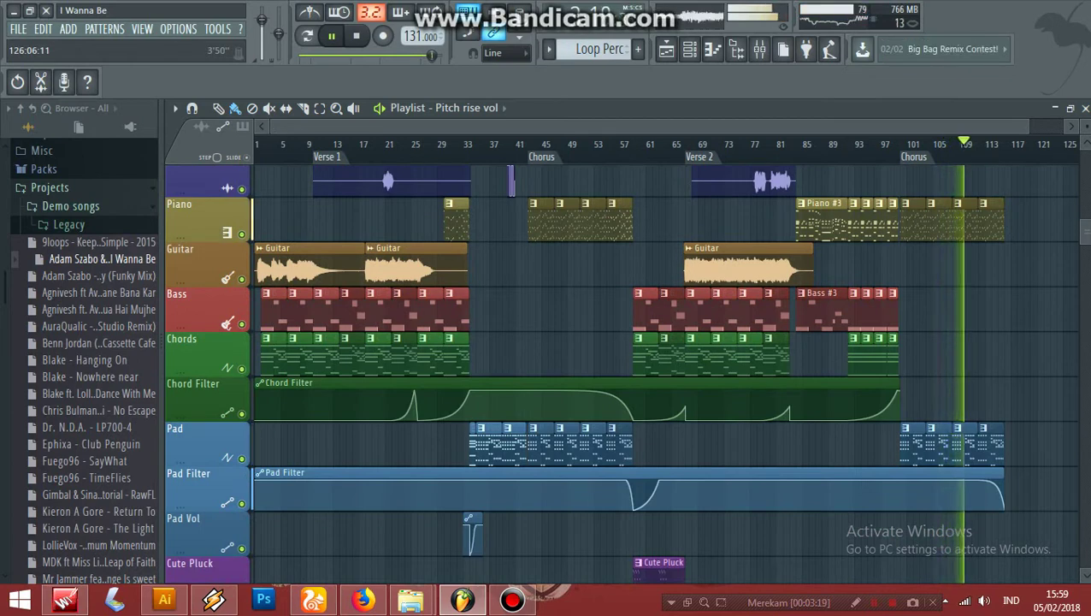
{"action": "scroll", "coordinate": [621, 373], "scroll_direction": "up", "scroll_amount": 2}
{"action": "scroll", "coordinate": [621, 373], "scroll_direction": "up", "scroll_amount": 2}
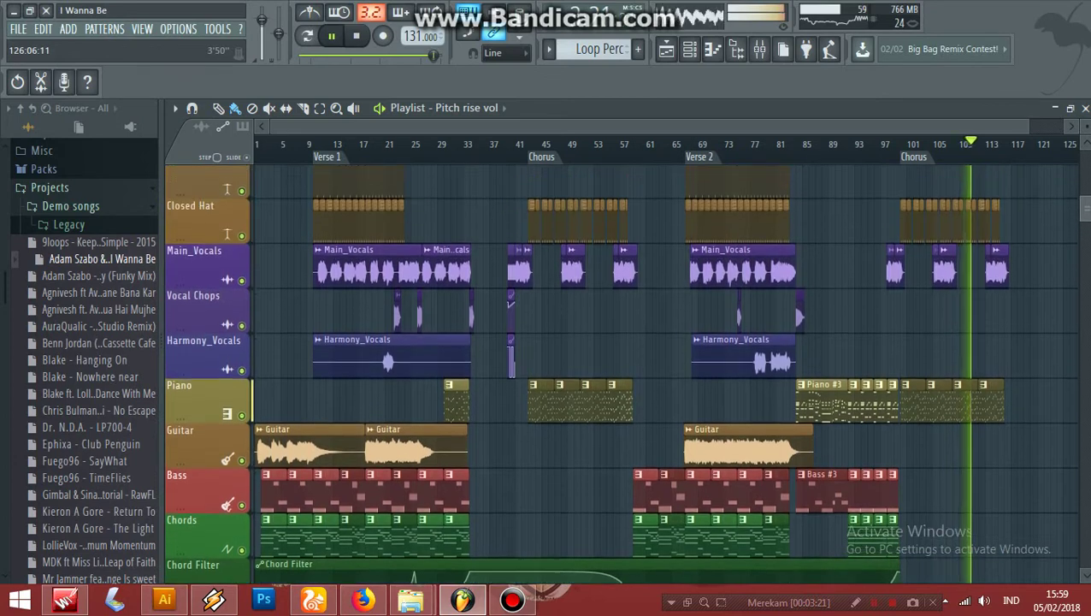
{"action": "scroll", "coordinate": [622, 374], "scroll_direction": "down", "scroll_amount": 1}
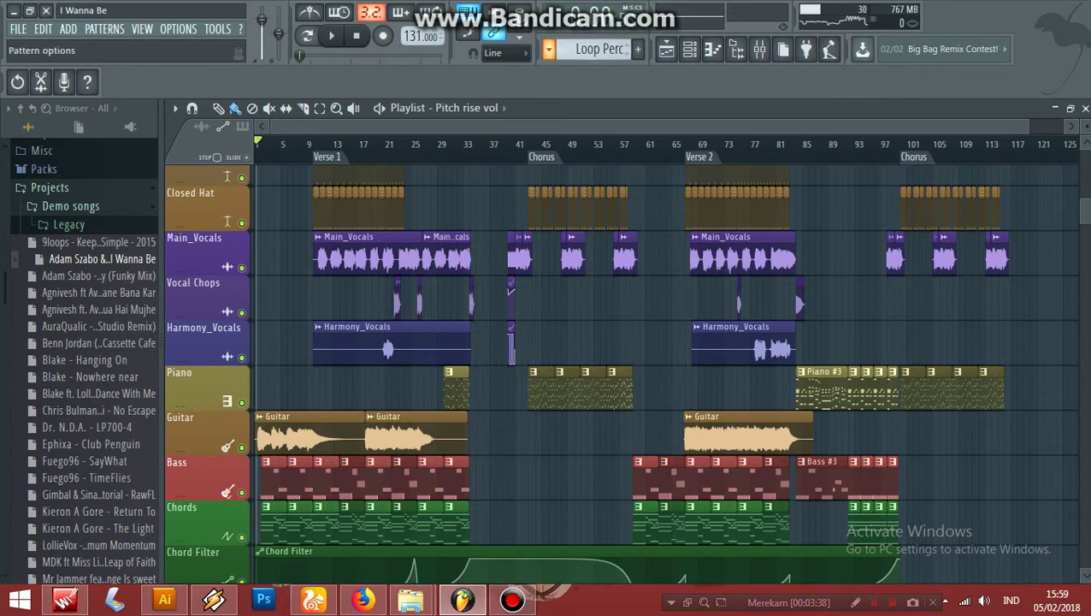
Select the Sidechain pattern and play it back in the piano roll.
{"action": "left_click", "coordinate": [594, 49]}
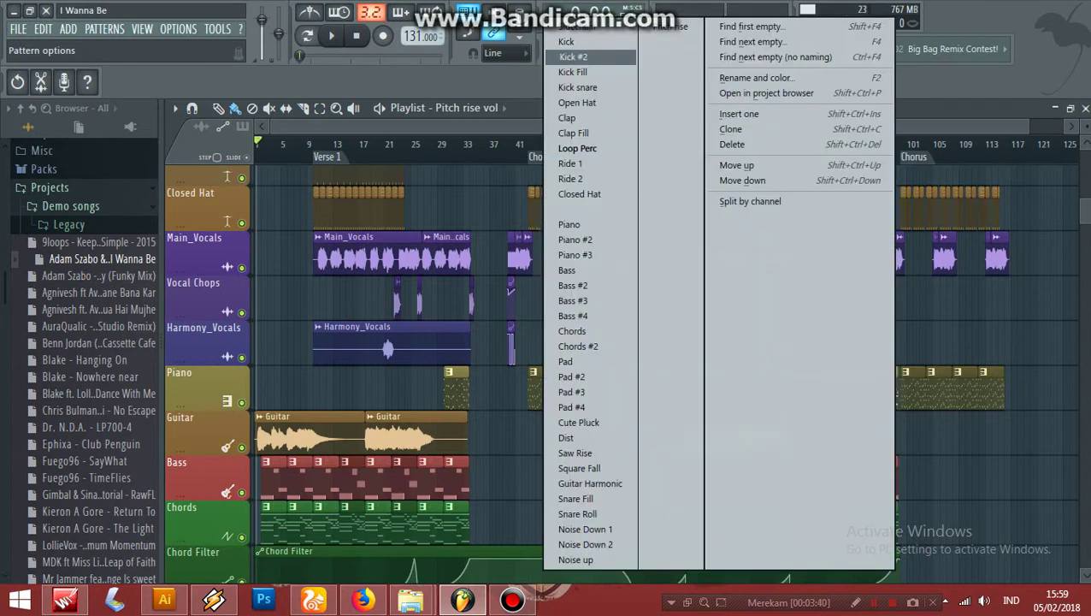
{"action": "left_click", "coordinate": [590, 27]}
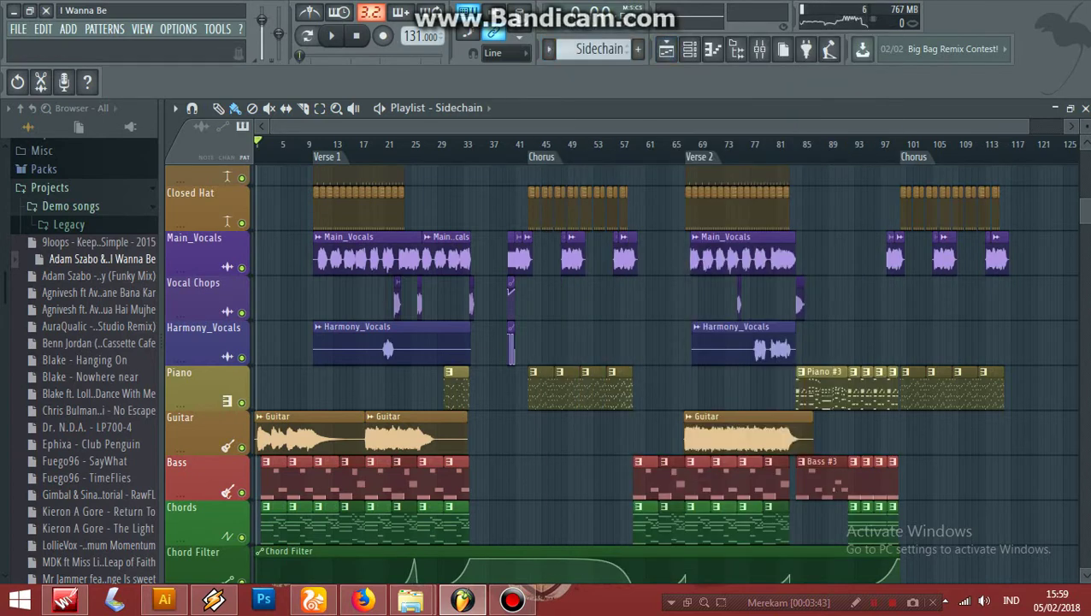
{"action": "left_click", "coordinate": [689, 48]}
{"action": "scroll", "coordinate": [599, 316], "scroll_direction": "down", "scroll_amount": 1}
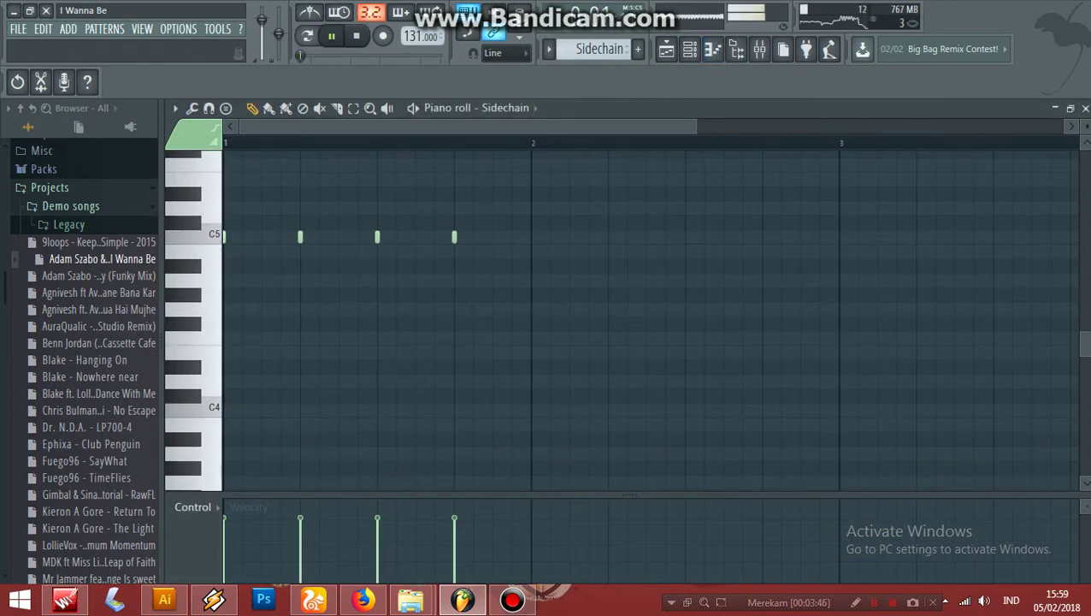
{"action": "key", "text": "space"}
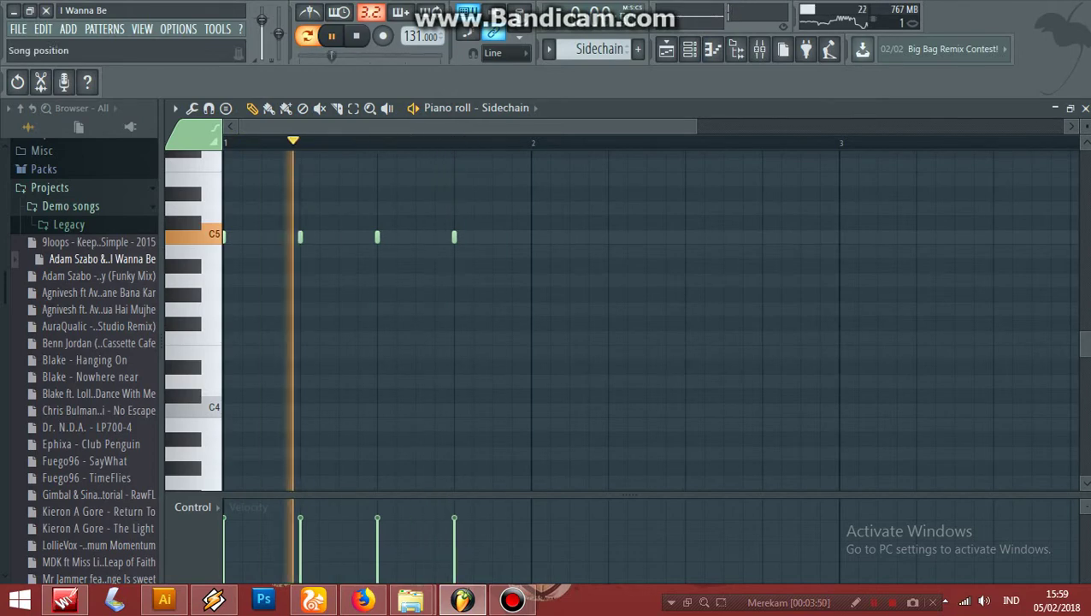
Stop the Sidechain pattern, select the Kick pattern and play it back with its steps shown in the channel rack.
{"action": "key", "text": "space"}
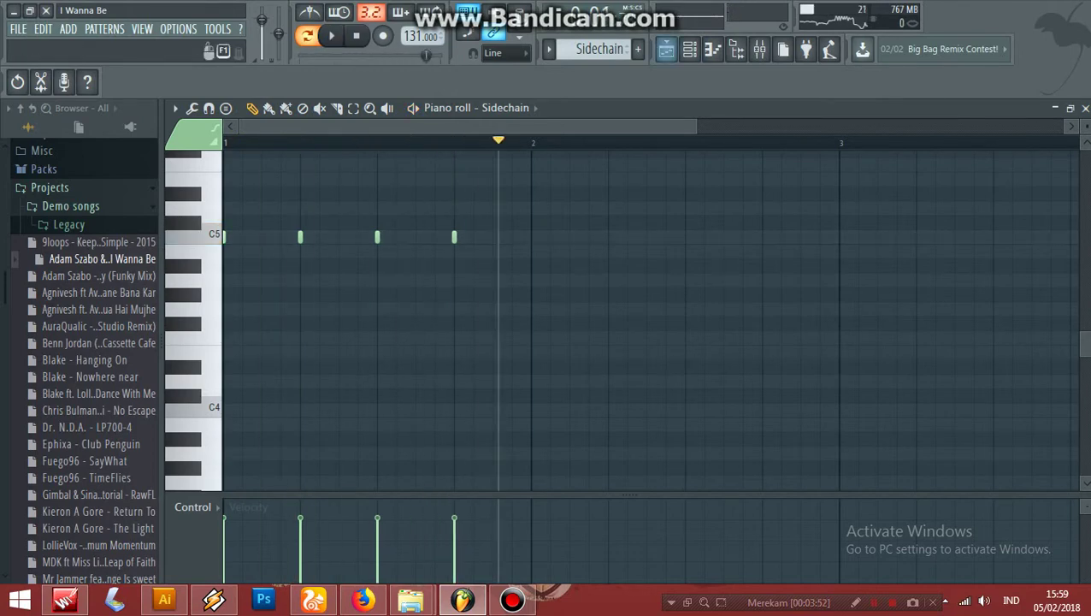
{"action": "left_click", "coordinate": [598, 49]}
{"action": "left_click", "coordinate": [584, 41]}
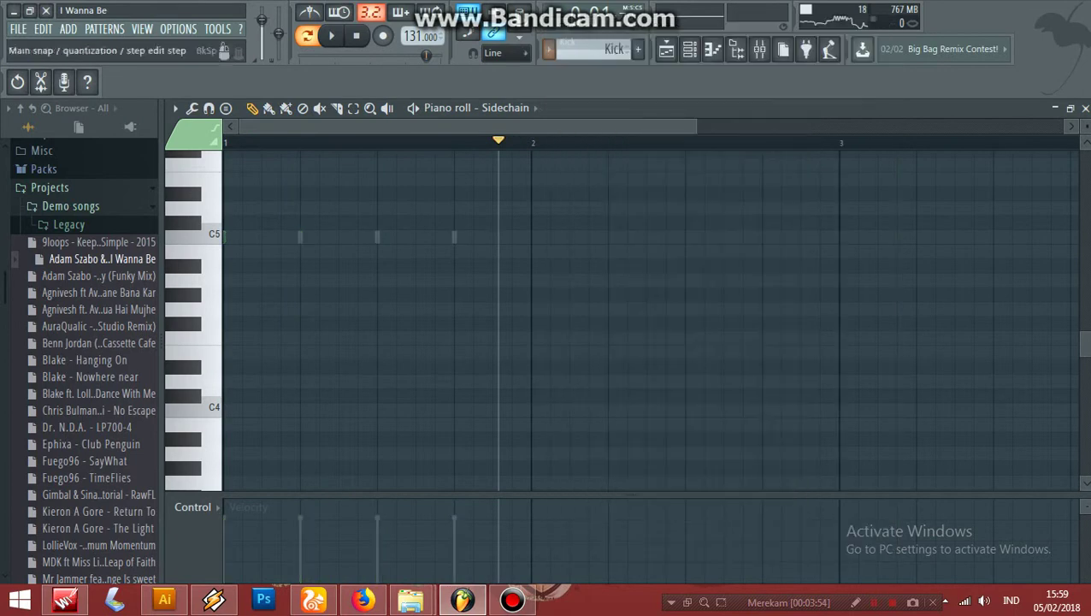
{"action": "key", "text": "F5"}
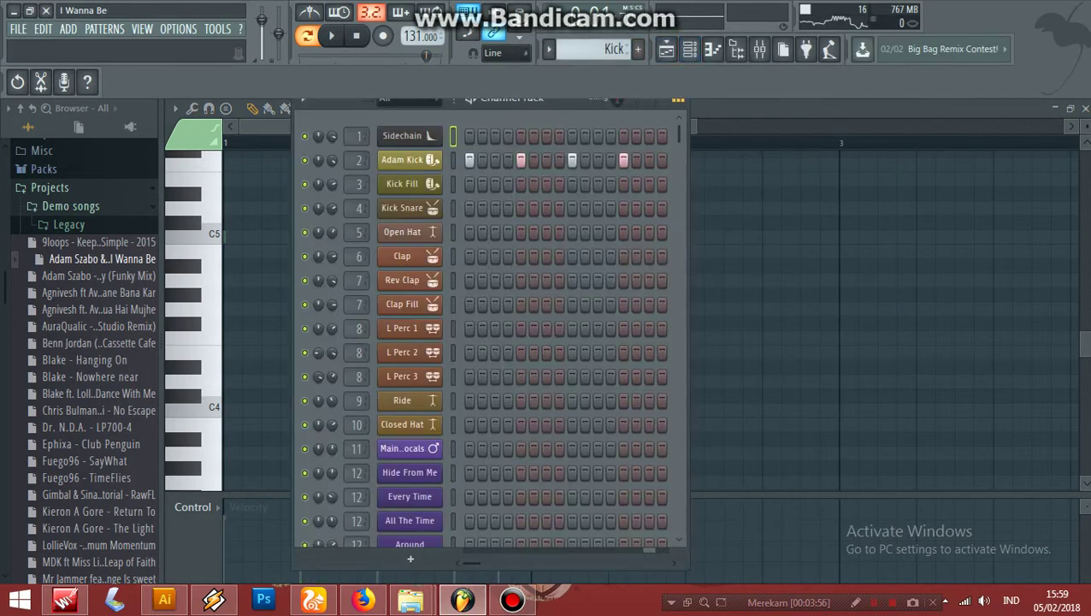
{"action": "key", "text": "space"}
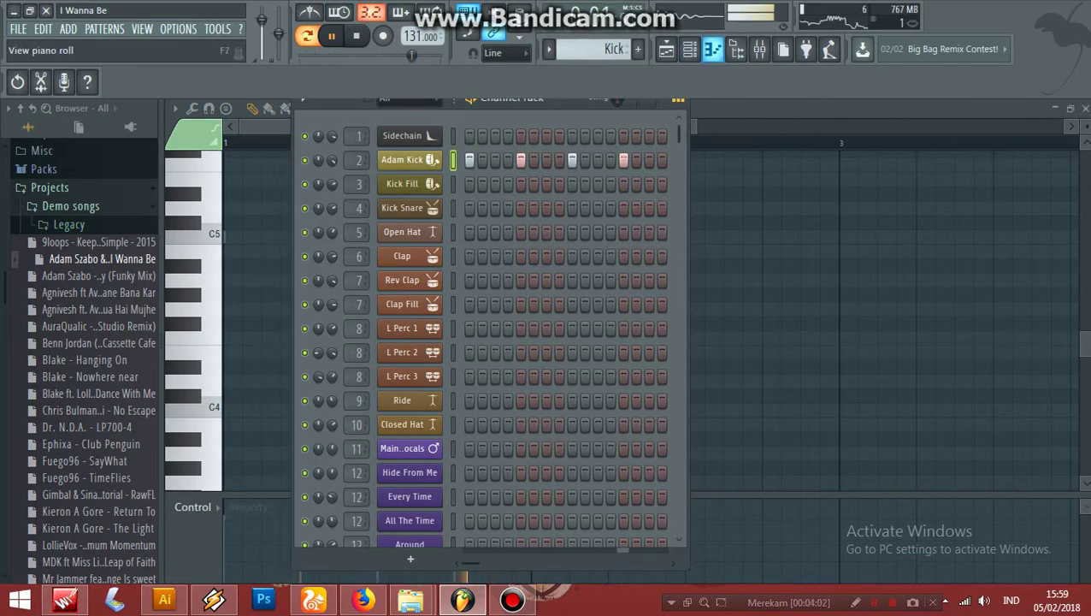
{"action": "left_click", "coordinate": [713, 50]}
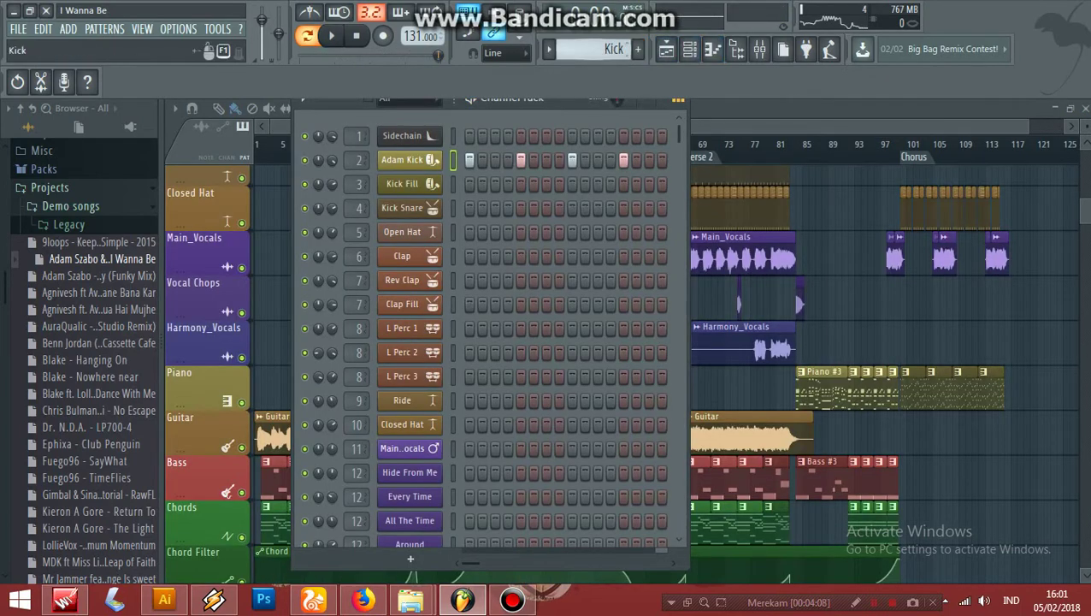
Select the Kick #2 and Kick Fill patterns in turn and listen to each in the channel rack.
{"action": "left_click", "coordinate": [549, 51]}
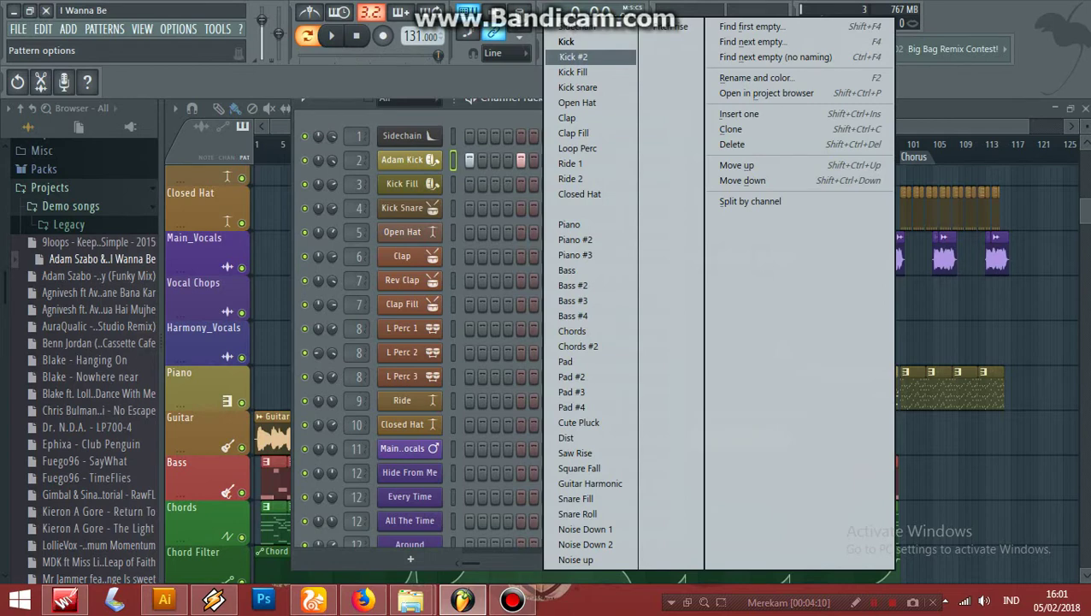
{"action": "left_click", "coordinate": [573, 56]}
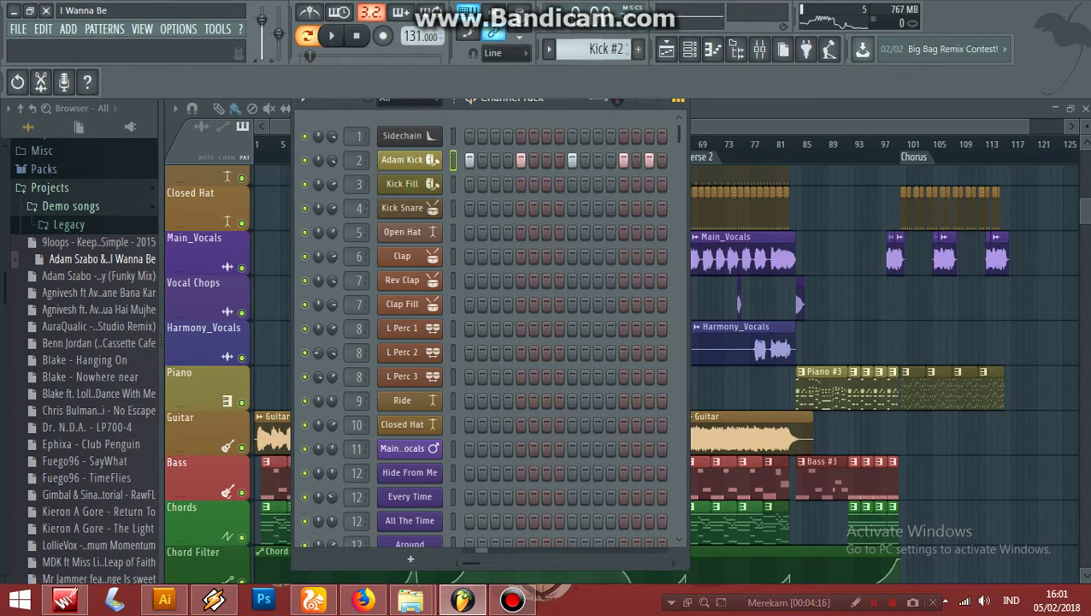
{"action": "left_click", "coordinate": [549, 50]}
{"action": "left_click", "coordinate": [573, 72]}
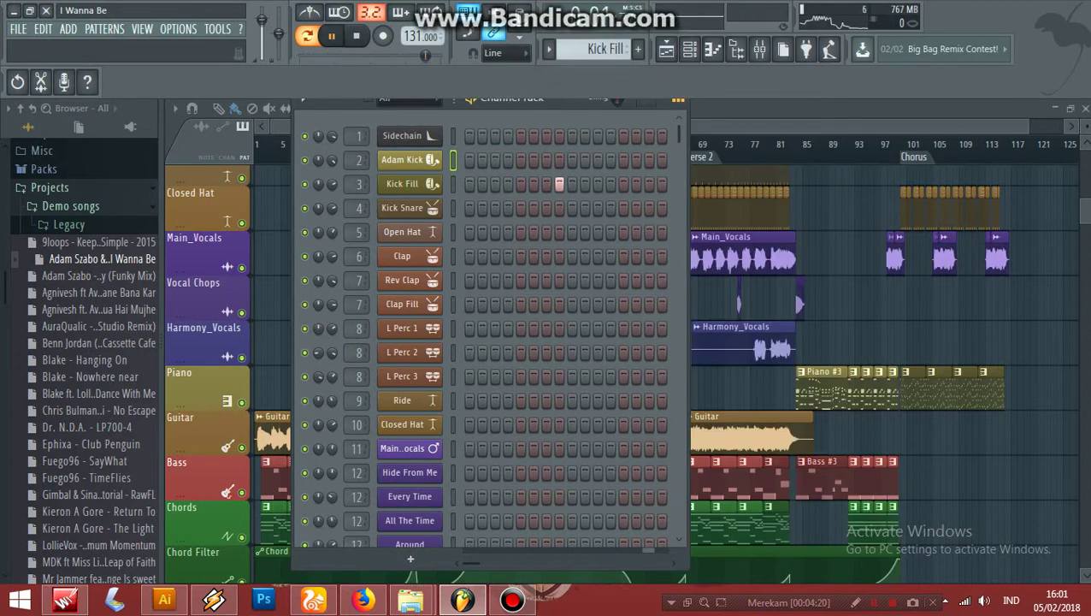
Audition the Kick snare pattern and the Open Hat pattern, checking their steps in the channel rack.
{"action": "left_click", "coordinate": [549, 49]}
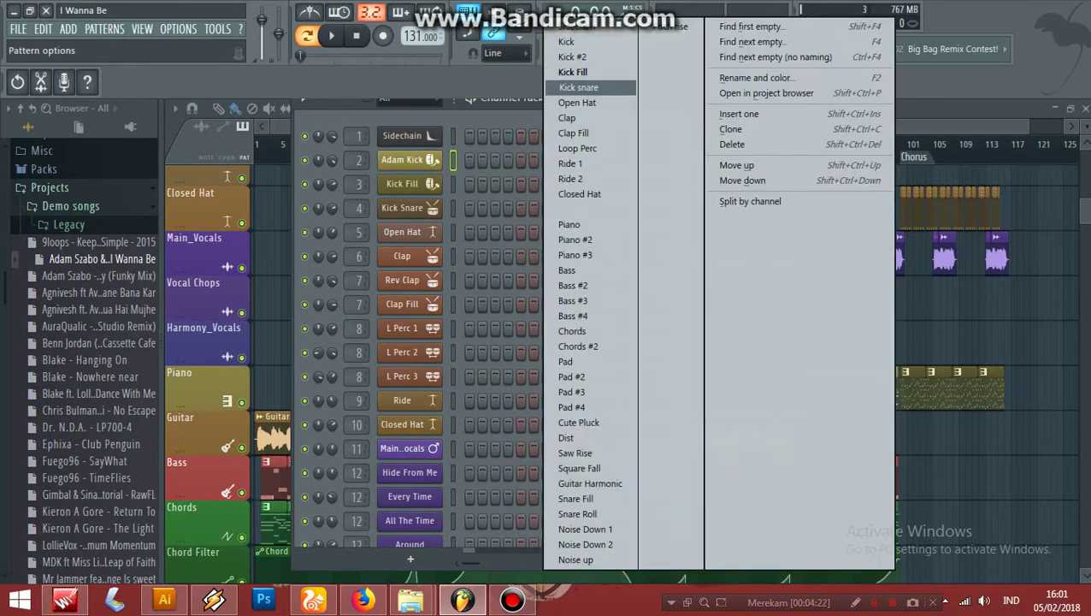
{"action": "left_click", "coordinate": [572, 87]}
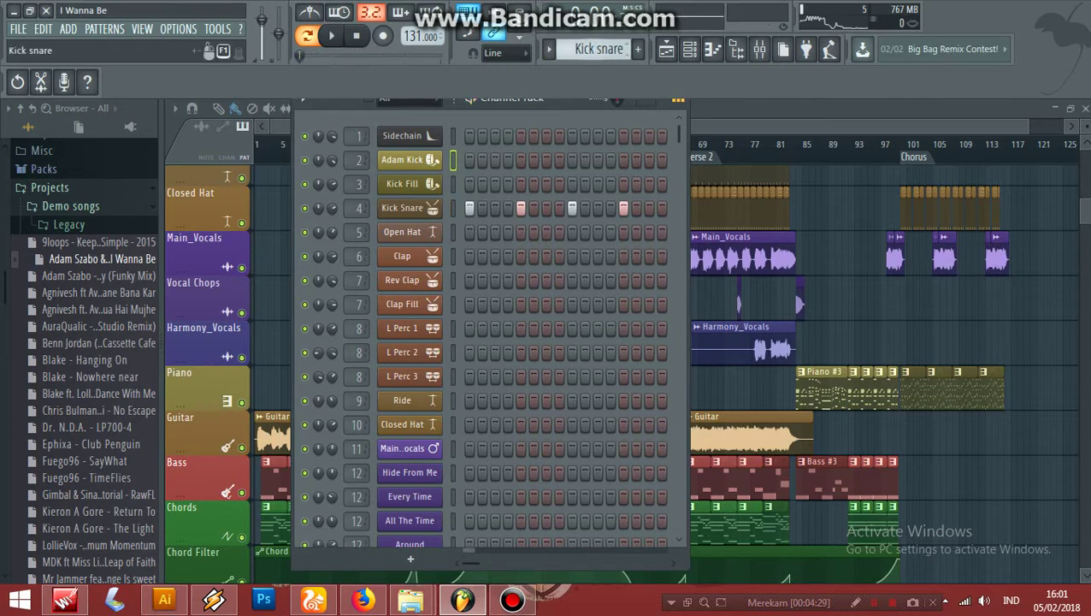
{"action": "left_click", "coordinate": [549, 50]}
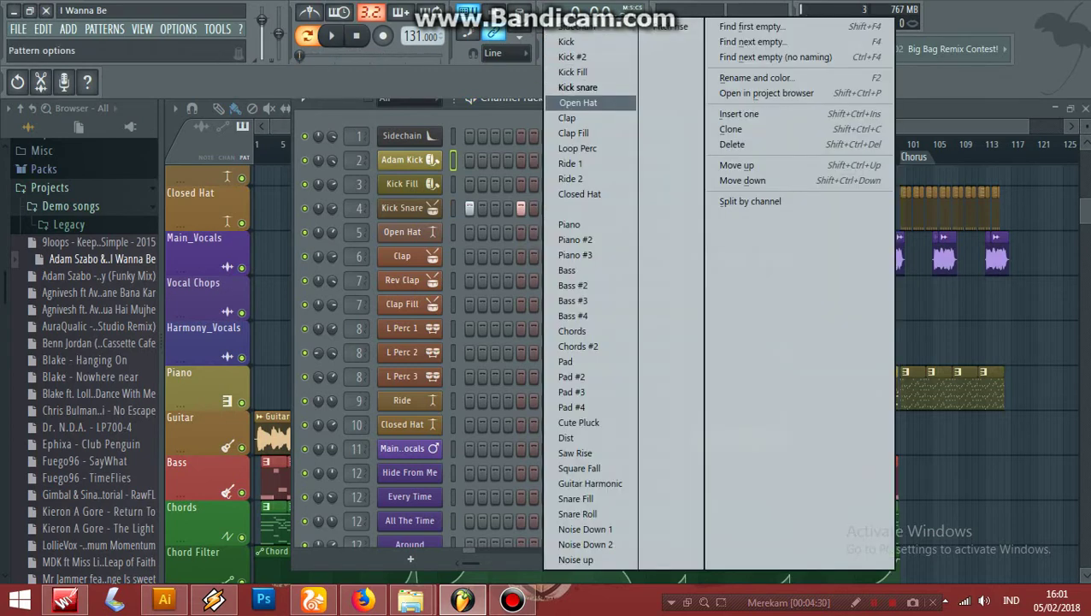
{"action": "left_click", "coordinate": [583, 103]}
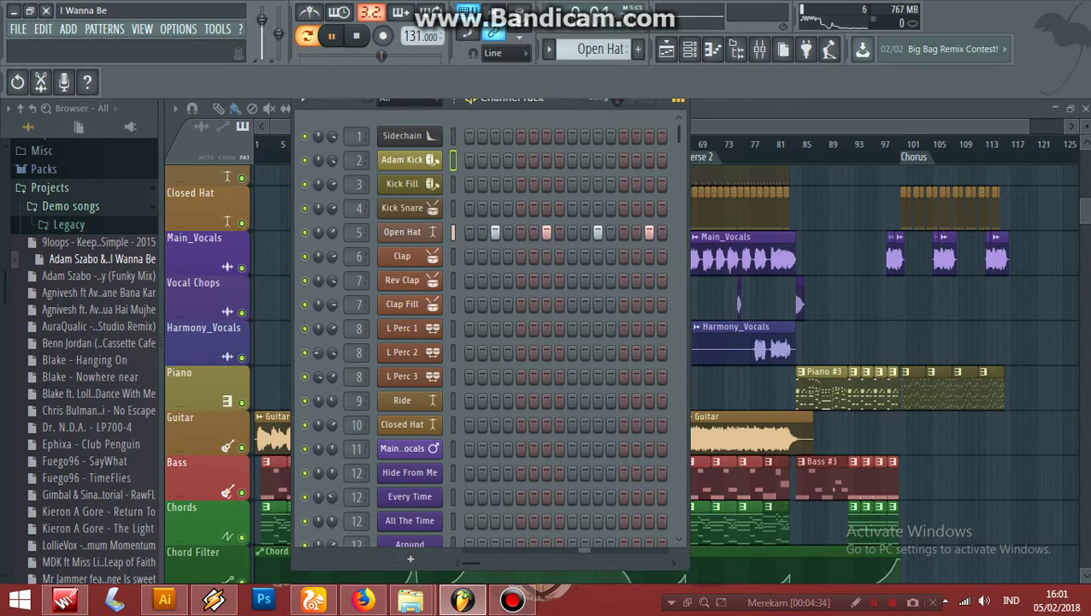
Play through the Clap and Clap Fill patterns one after the other, checking their channel rack steps.
{"action": "left_click", "coordinate": [549, 50]}
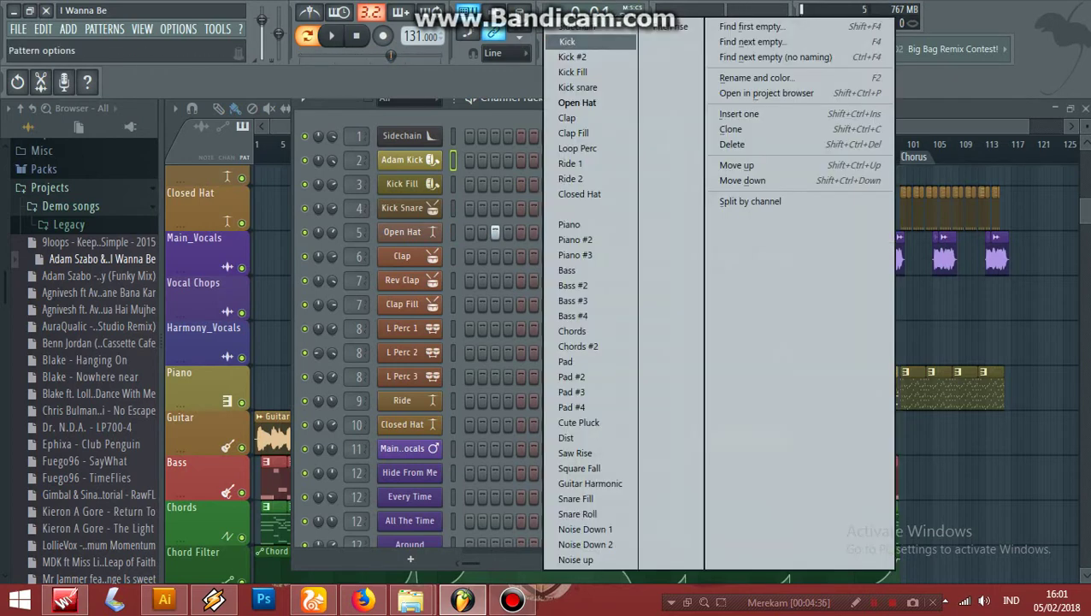
{"action": "left_click", "coordinate": [582, 116]}
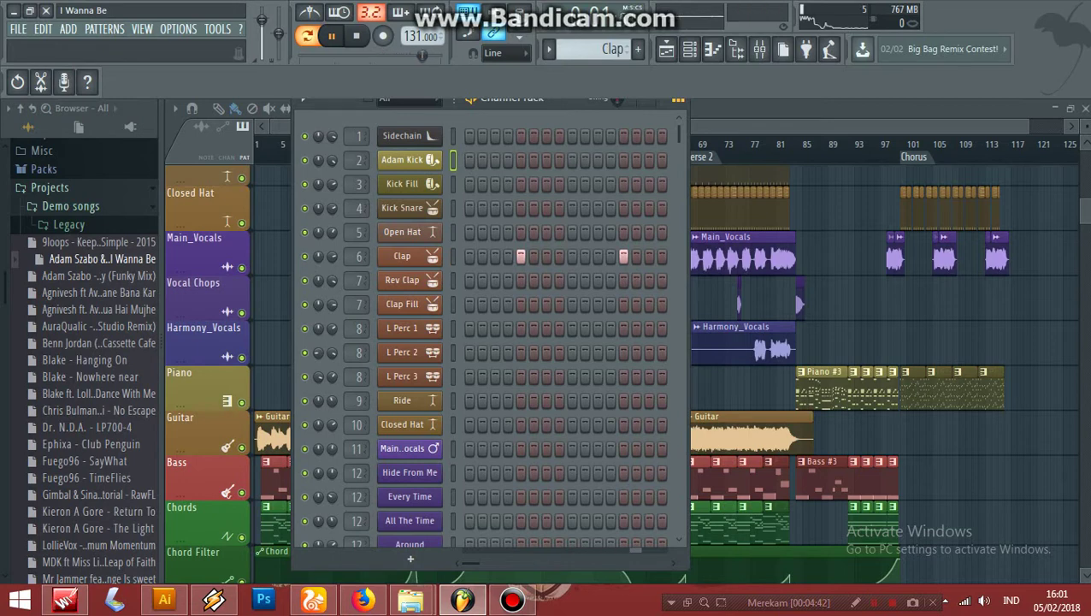
{"action": "left_click", "coordinate": [549, 49]}
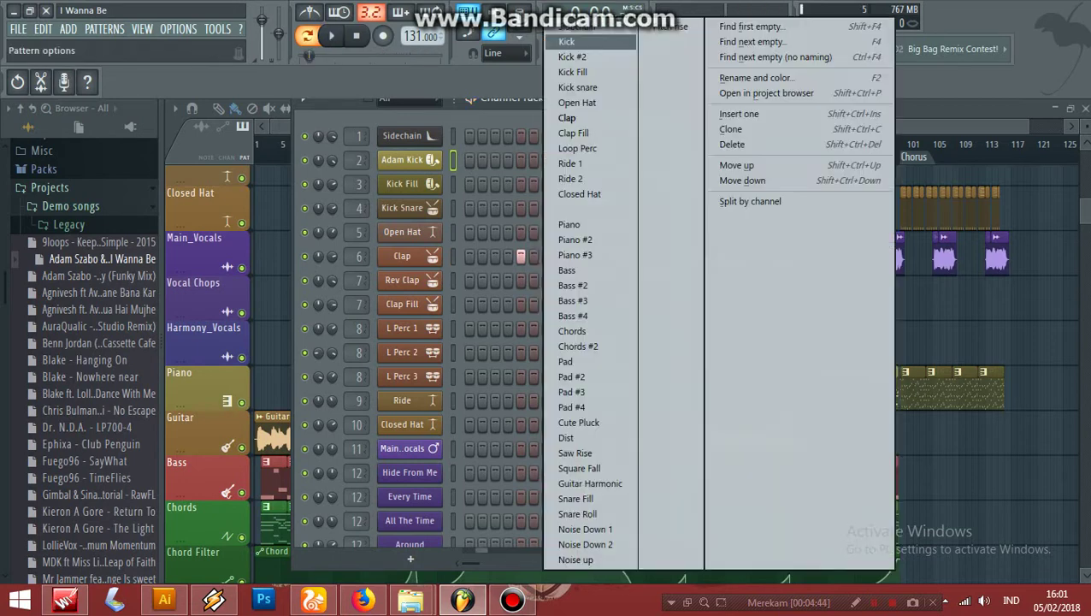
{"action": "left_click", "coordinate": [569, 133]}
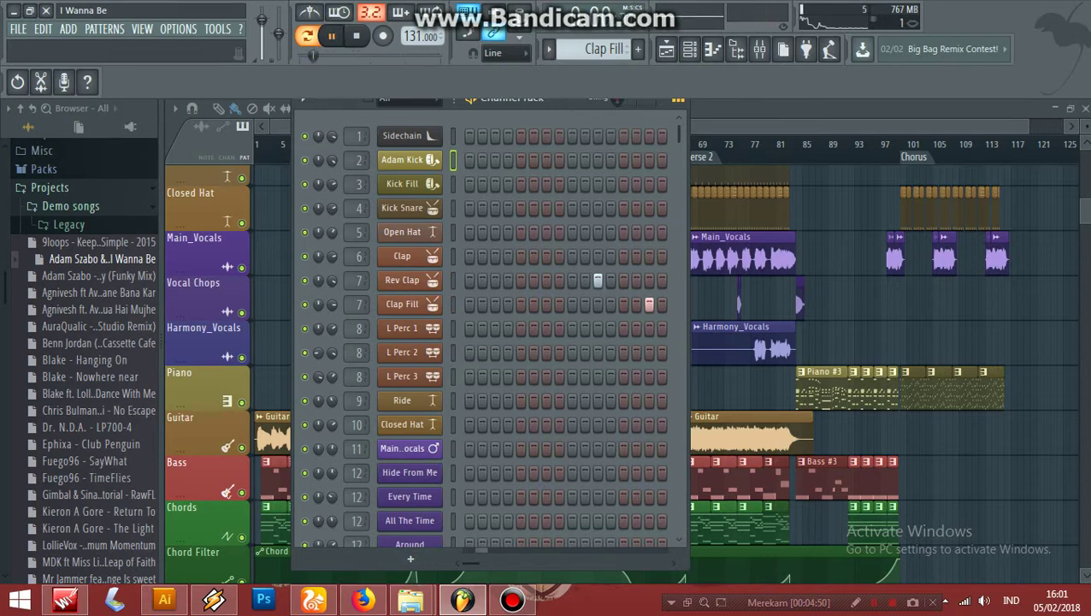
Play the Loop Perc pattern and examine the L Perc 1, L Perc 2 and L Perc 3 notes in the piano roll.
{"action": "left_click", "coordinate": [549, 50]}
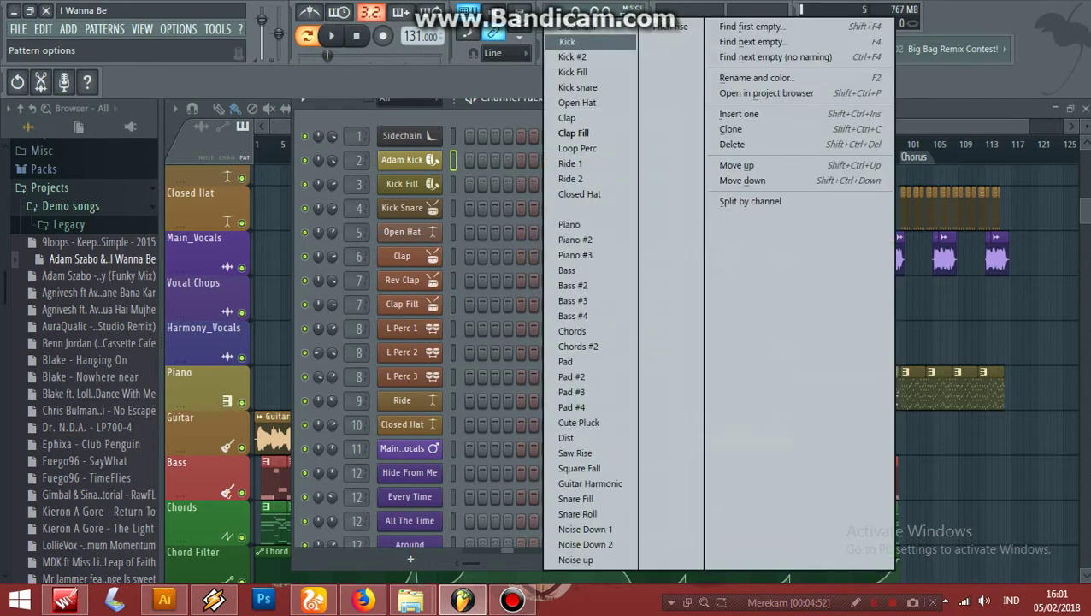
{"action": "left_click", "coordinate": [577, 149]}
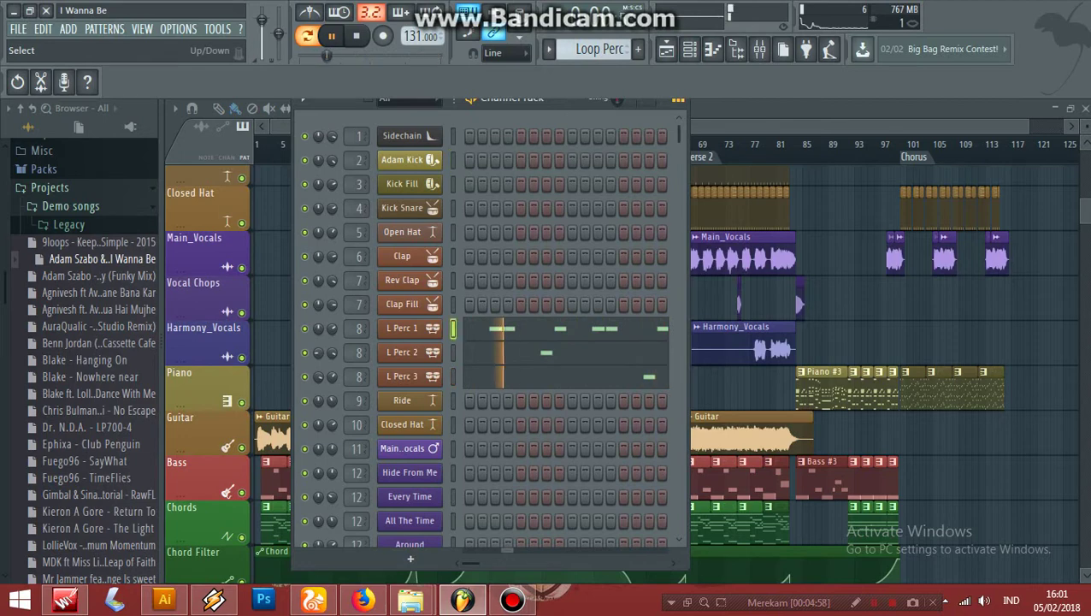
{"action": "left_click", "coordinate": [689, 49]}
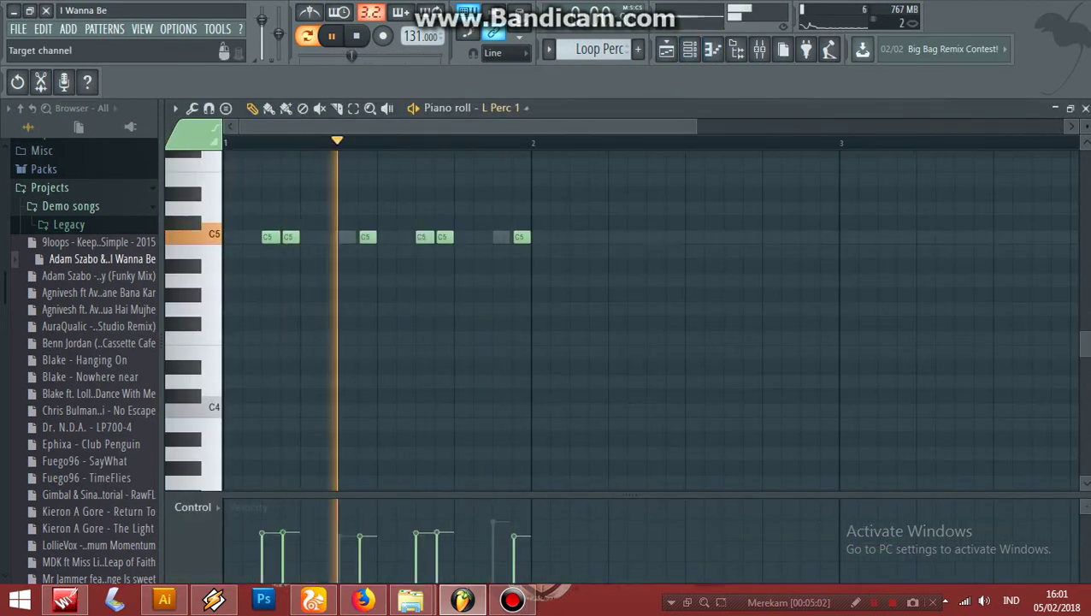
{"action": "left_click", "coordinate": [527, 107]}
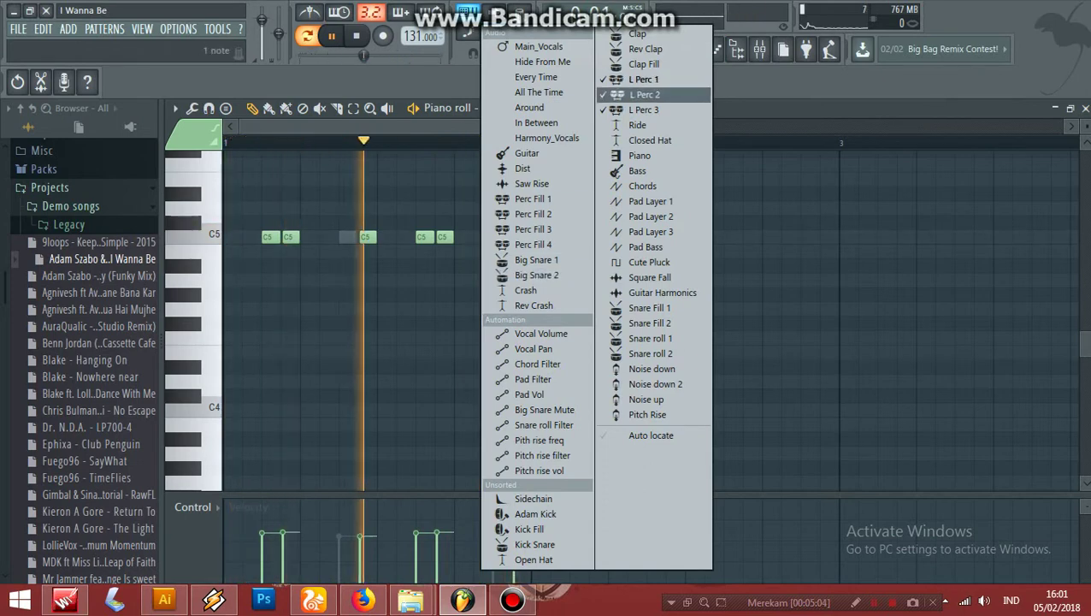
{"action": "left_click", "coordinate": [650, 94]}
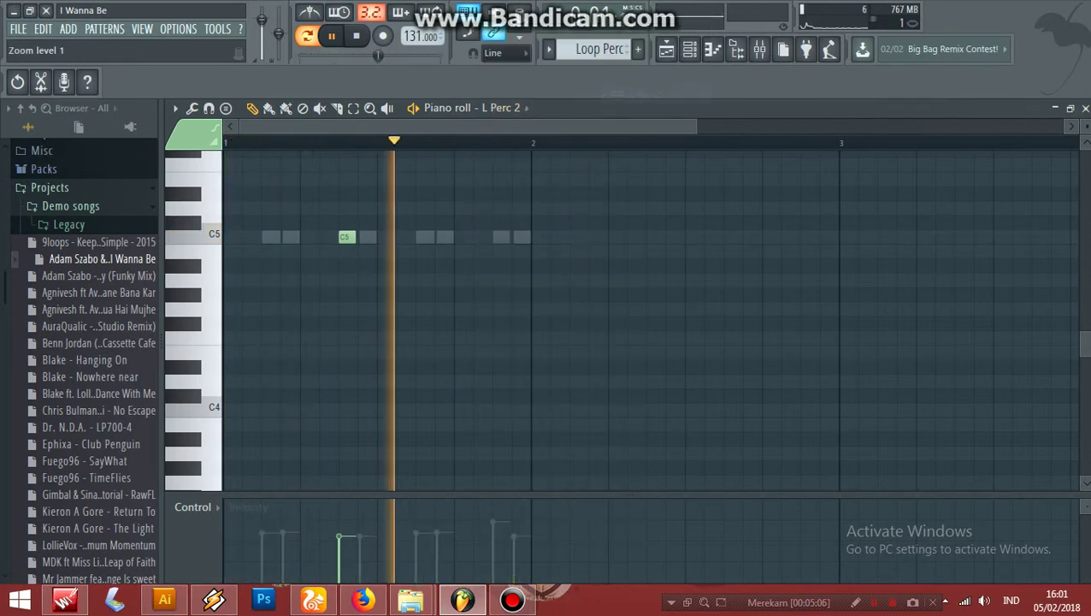
{"action": "left_click", "coordinate": [527, 108]}
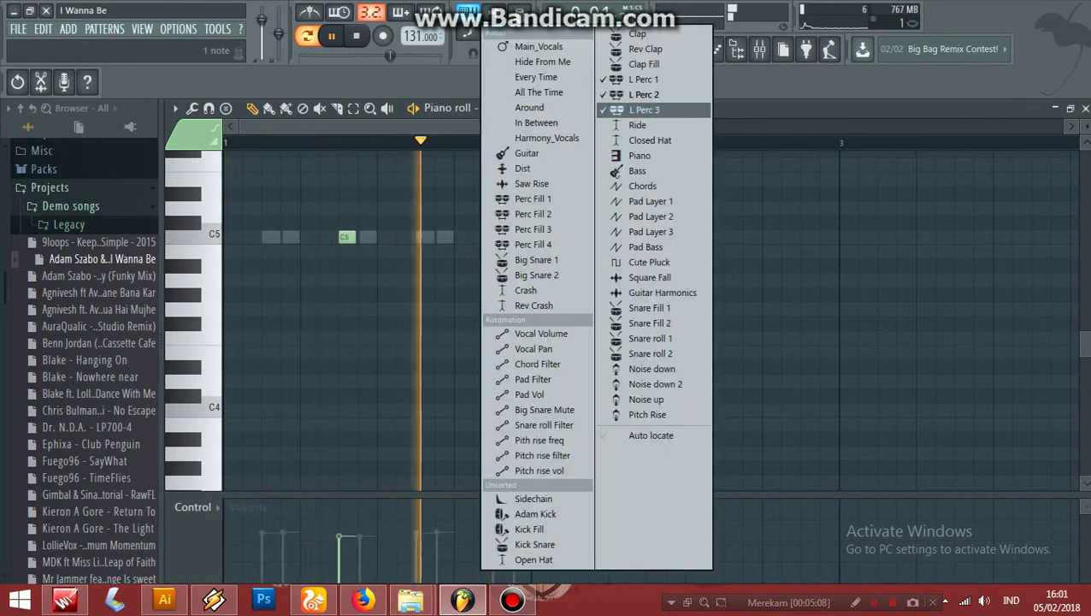
{"action": "left_click", "coordinate": [643, 109]}
{"action": "left_click", "coordinate": [356, 35]}
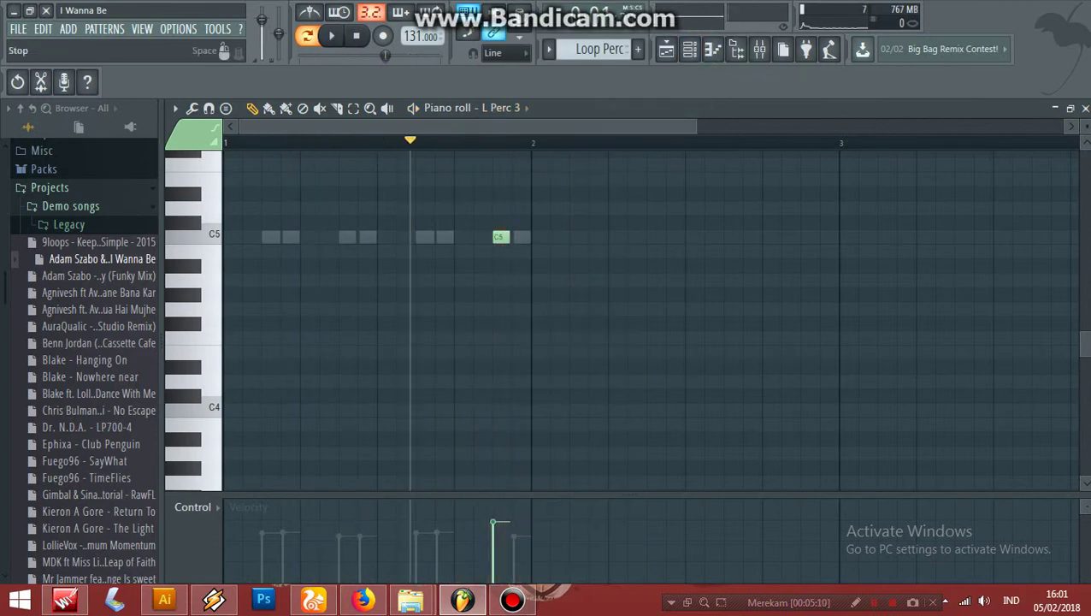
Return to the channel rack and audition the Ride 1 and Ride 2 patterns, checking the Ride channel's steps.
{"action": "left_click", "coordinate": [712, 48]}
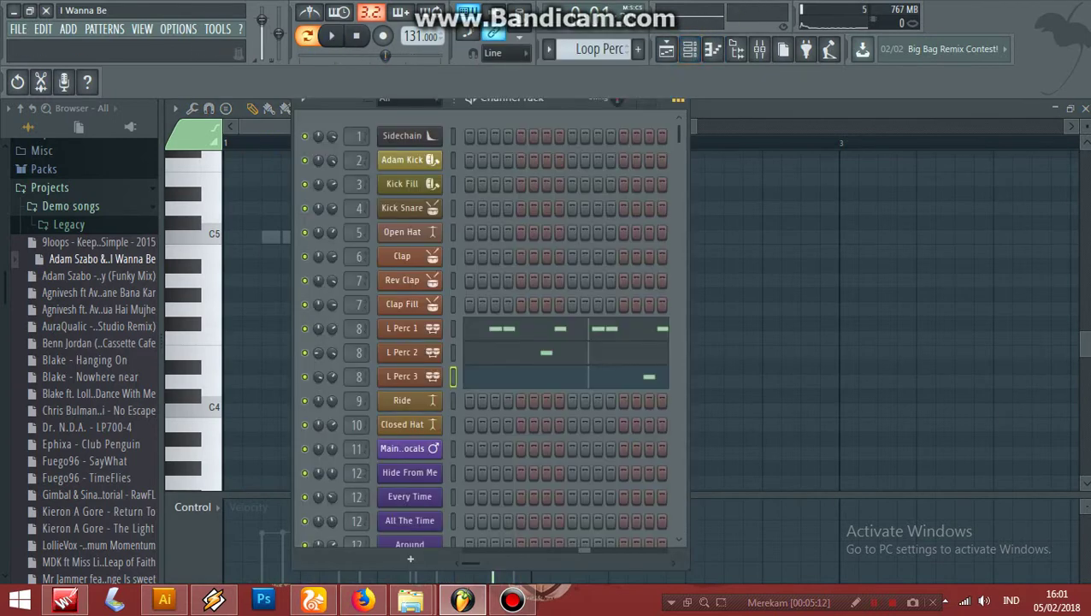
{"action": "left_click", "coordinate": [598, 48]}
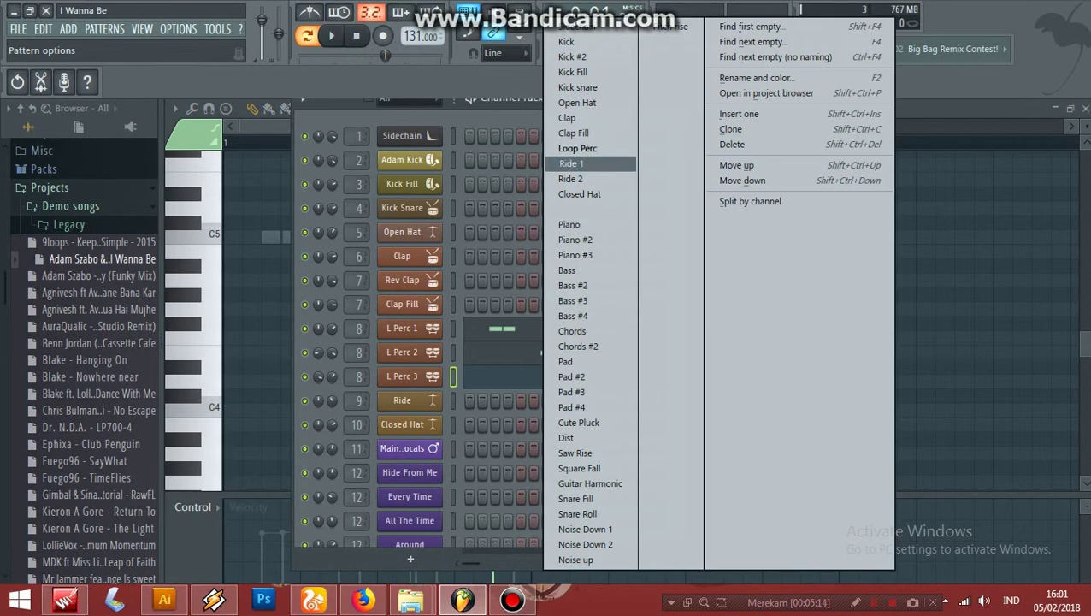
{"action": "left_click", "coordinate": [566, 162]}
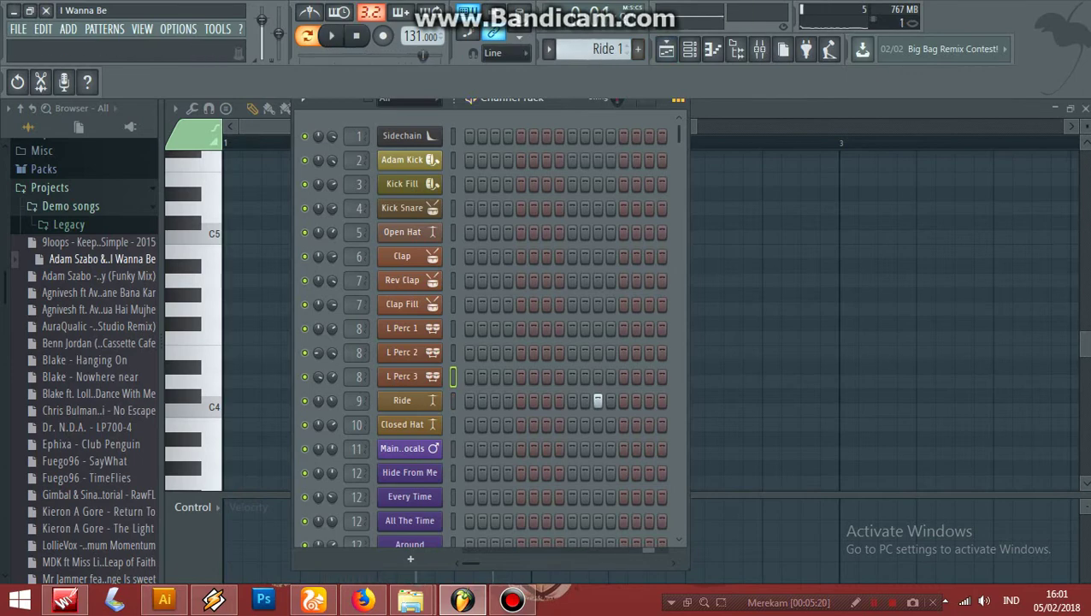
{"action": "left_click", "coordinate": [598, 49]}
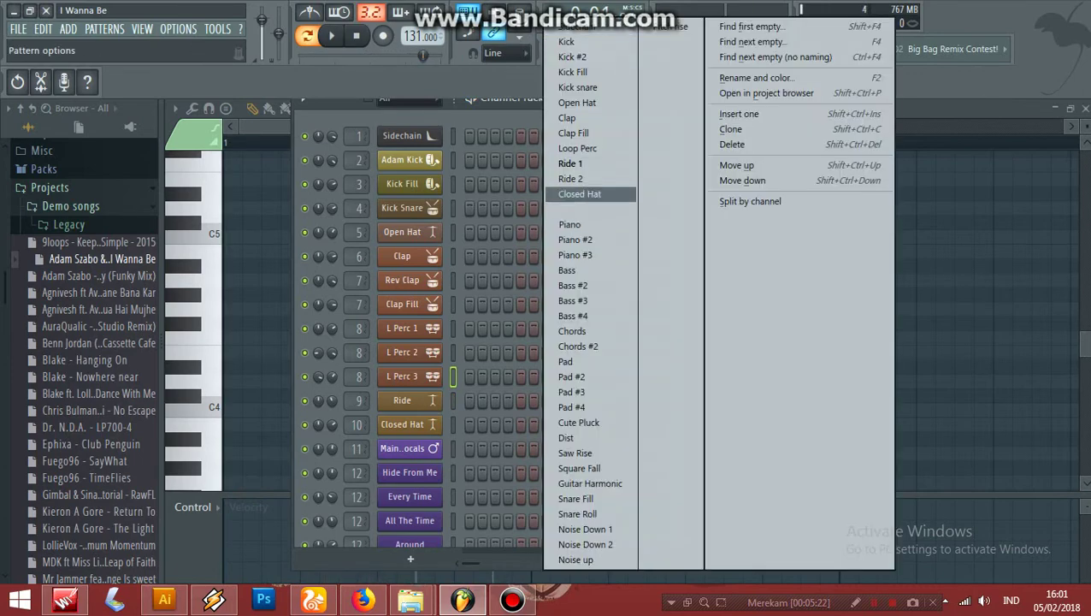
{"action": "left_click", "coordinate": [571, 179]}
{"action": "key", "text": "space"}
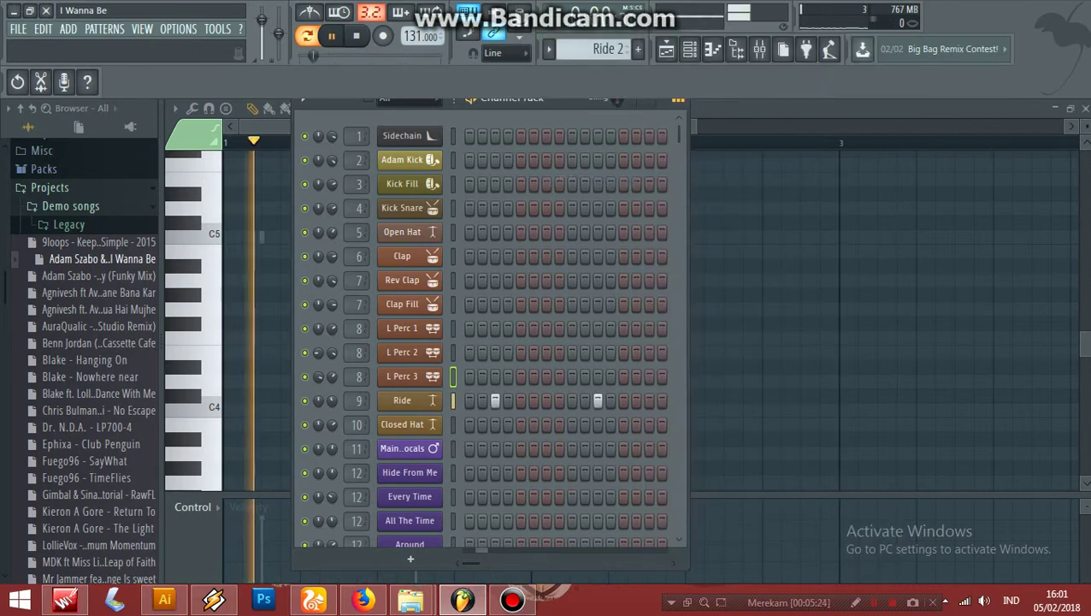
{"action": "left_click_drag", "start_coordinate": [1084, 344], "coordinate": [1084, 352]}
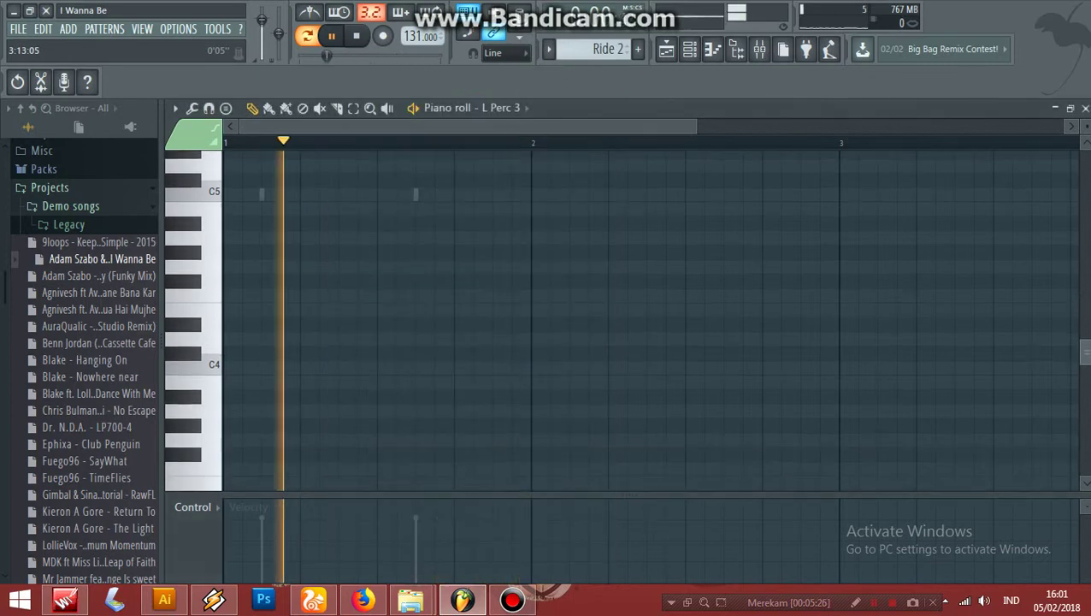
{"action": "left_click", "coordinate": [689, 49]}
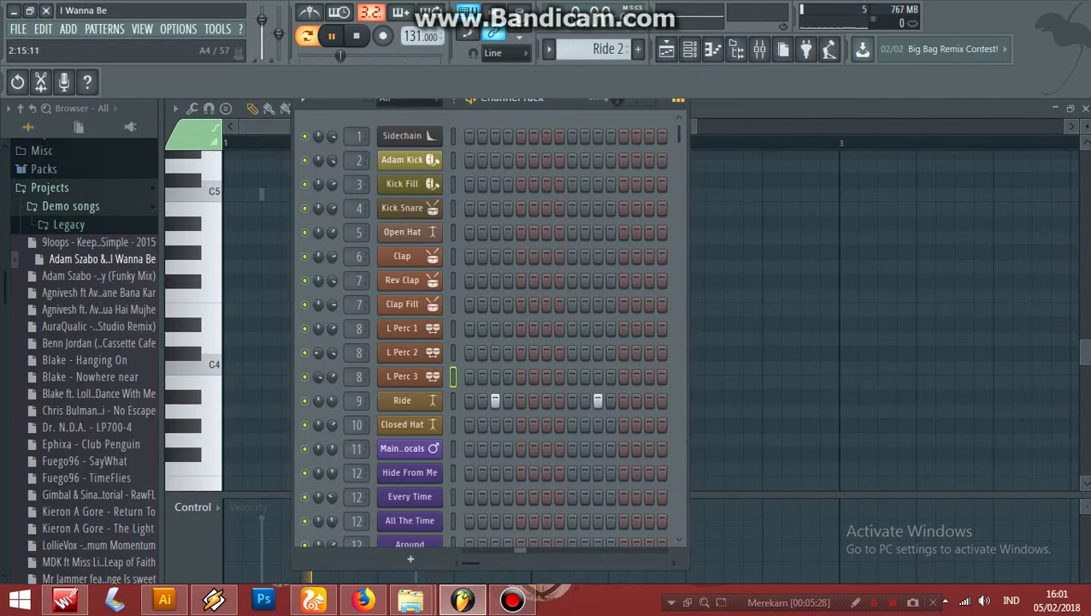
Select the Closed Hat pattern and play it back with its channel visible in the channel rack.
{"action": "scroll", "coordinate": [479, 325], "scroll_direction": "down", "scroll_amount": 5}
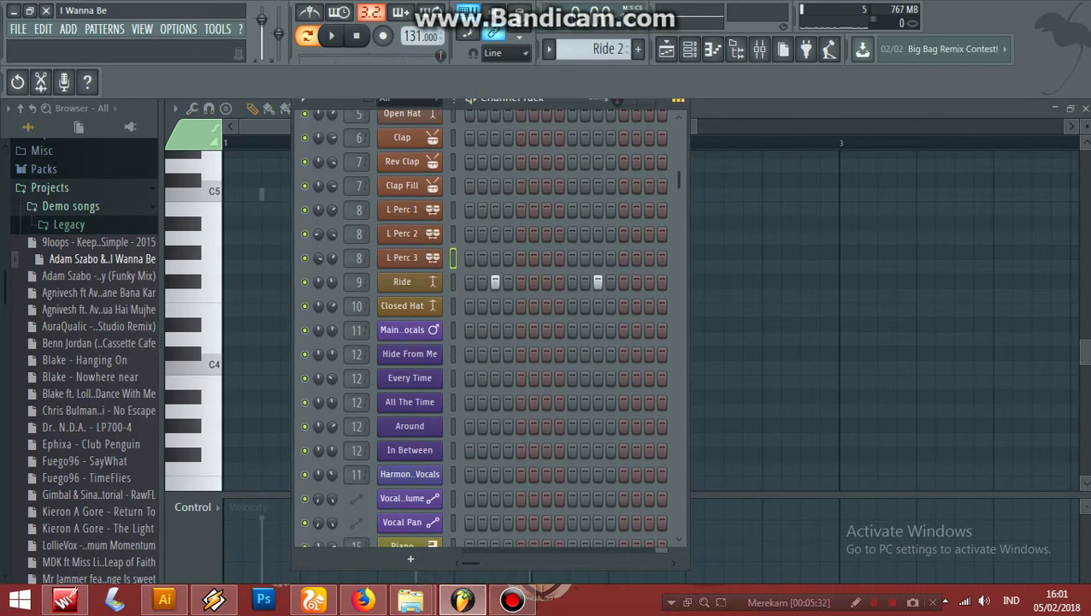
{"action": "left_click", "coordinate": [551, 49]}
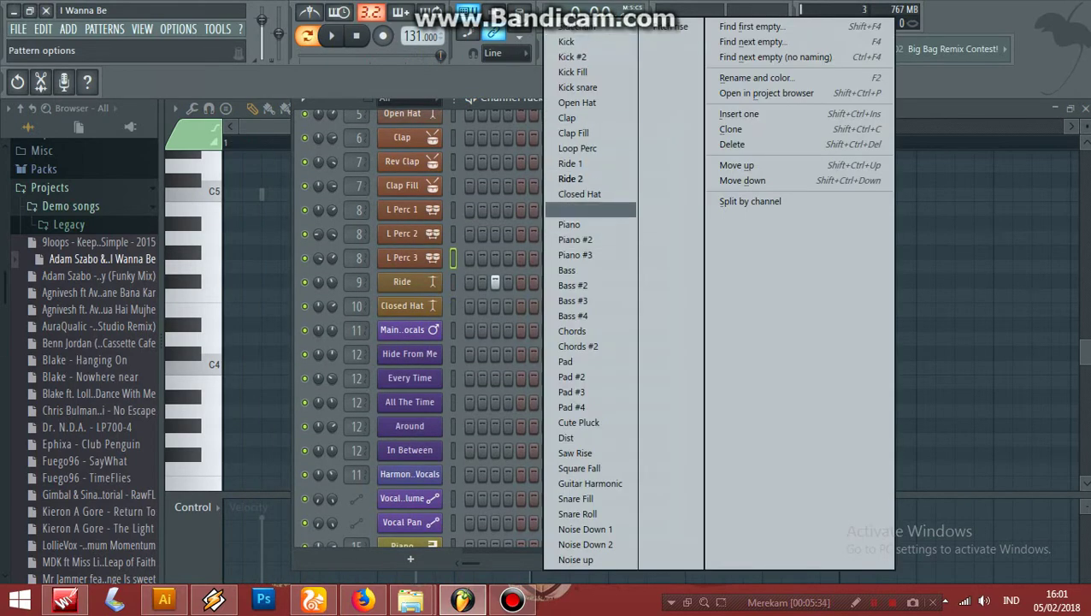
{"action": "left_click", "coordinate": [581, 193]}
{"action": "left_click", "coordinate": [331, 35]}
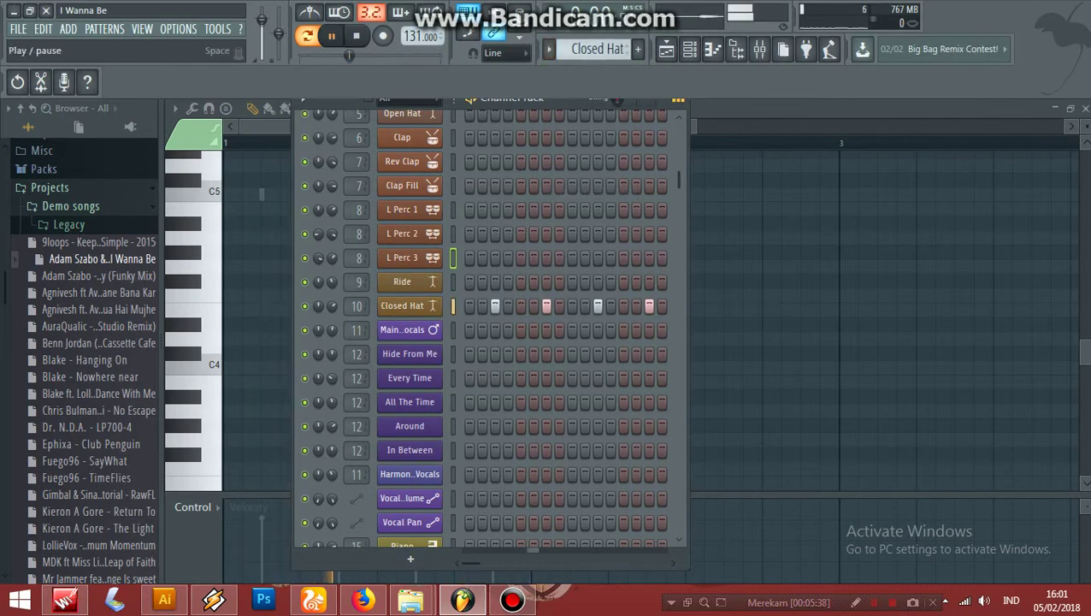
Switch playback to the Piano pattern and bring the Piano channel's notes into view in the channel rack.
{"action": "left_click", "coordinate": [551, 49]}
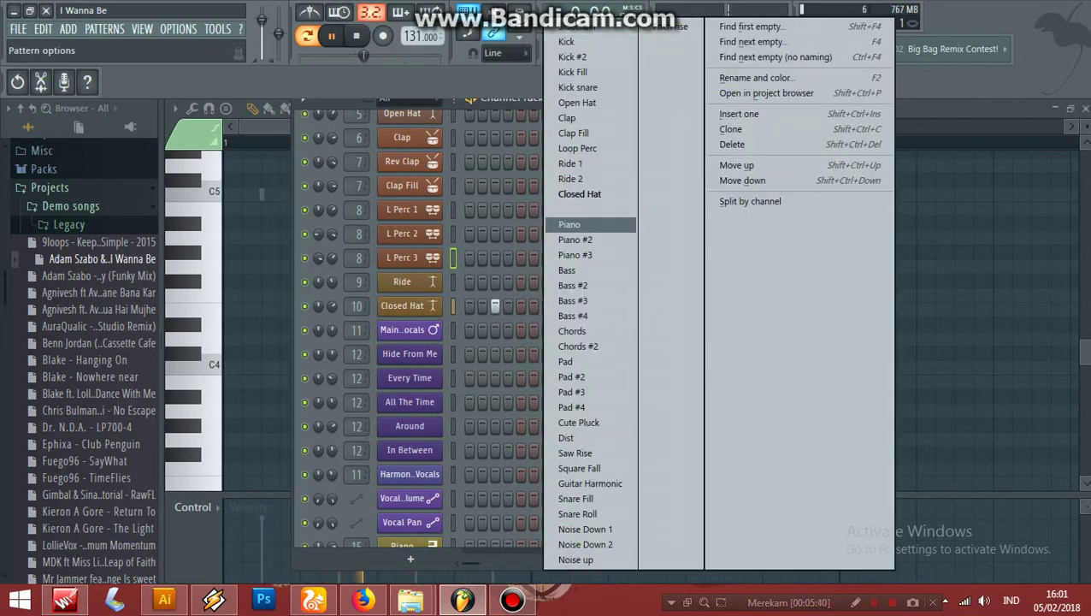
{"action": "left_click", "coordinate": [571, 224]}
{"action": "scroll", "coordinate": [547, 291], "scroll_direction": "down", "scroll_amount": 6}
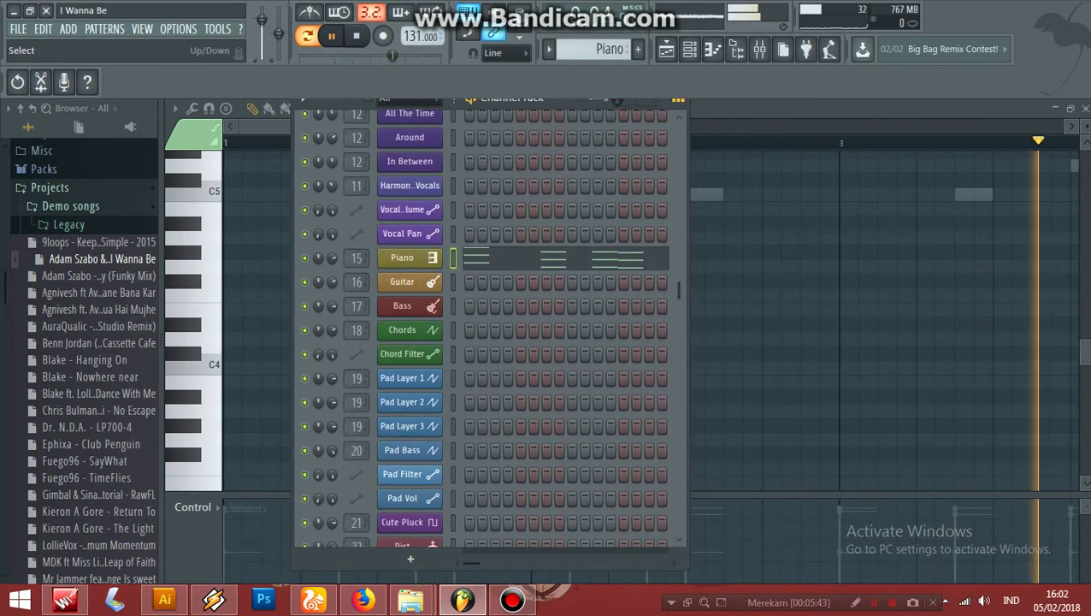
Examine the Piano pattern's notes in the piano roll across octaves and all four bars, then stop its playback.
{"action": "left_click", "coordinate": [713, 49]}
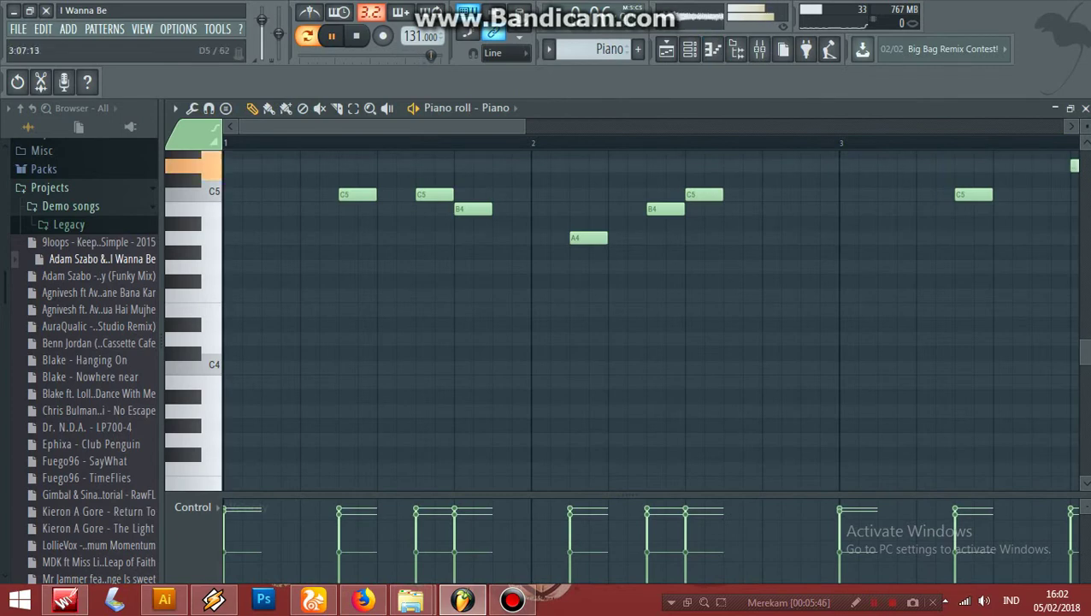
{"action": "left_click_drag", "start_coordinate": [1085, 350], "coordinate": [1085, 305]}
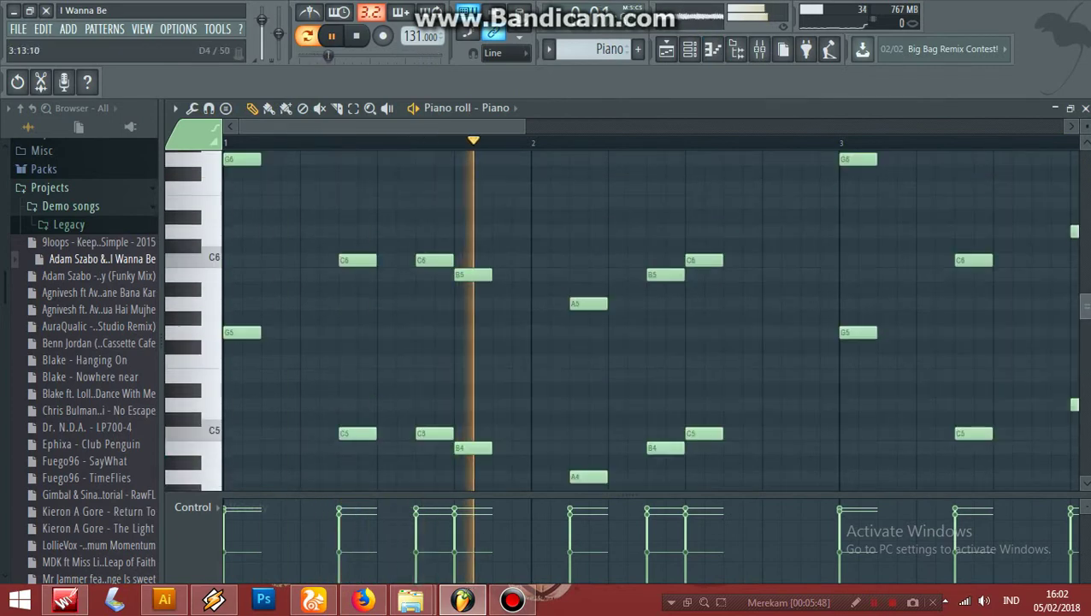
{"action": "left_click_drag", "start_coordinate": [524, 127], "coordinate": [835, 126]}
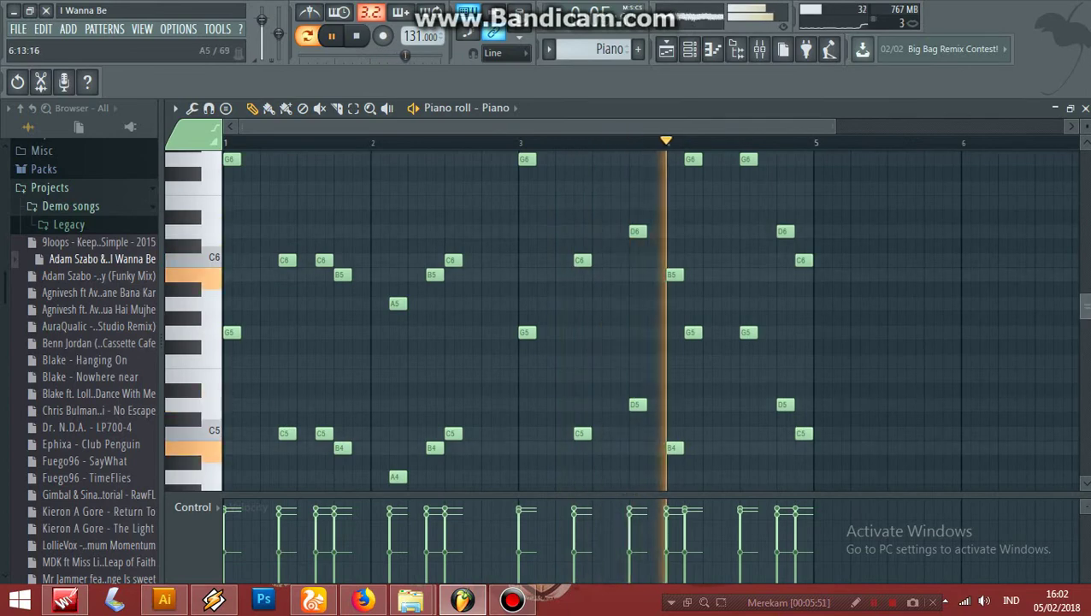
{"action": "left_click_drag", "start_coordinate": [1085, 306], "coordinate": [1085, 252]}
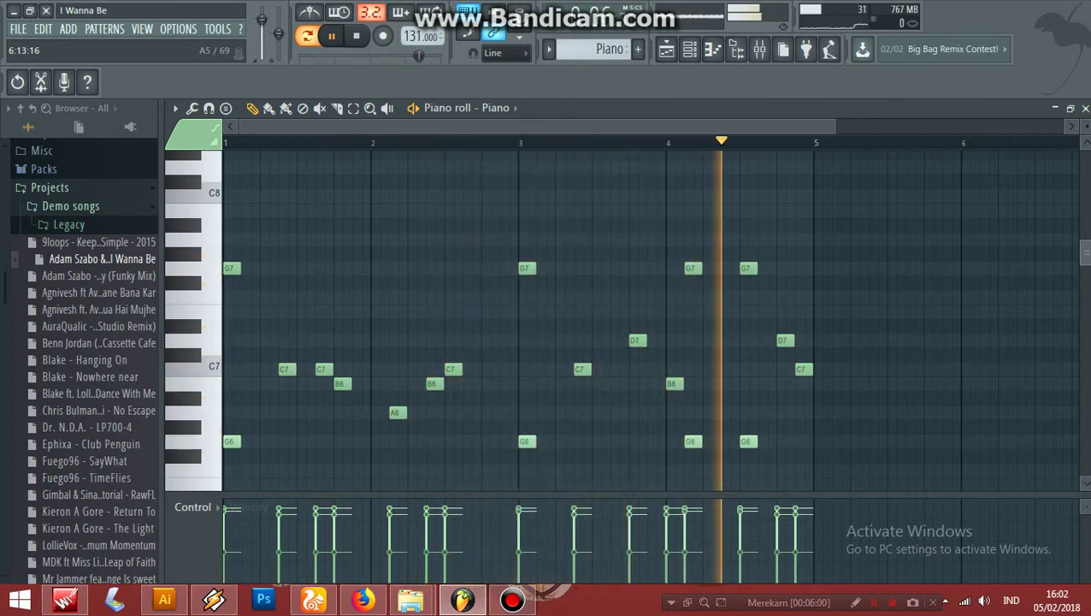
{"action": "left_click_drag", "start_coordinate": [1085, 252], "coordinate": [1085, 298]}
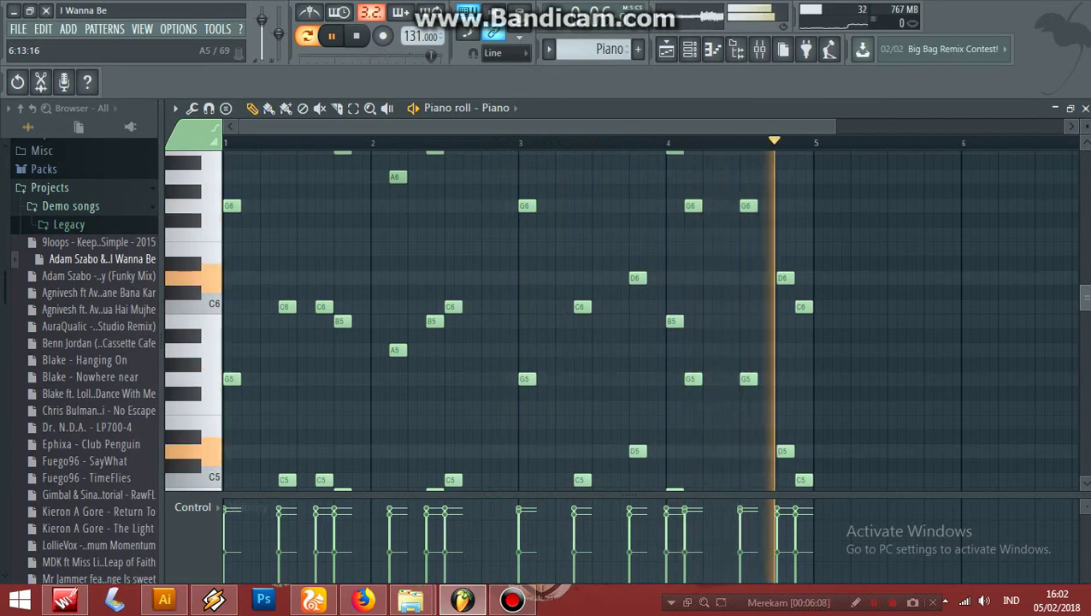
{"action": "left_click_drag", "start_coordinate": [1085, 298], "coordinate": [1085, 329]}
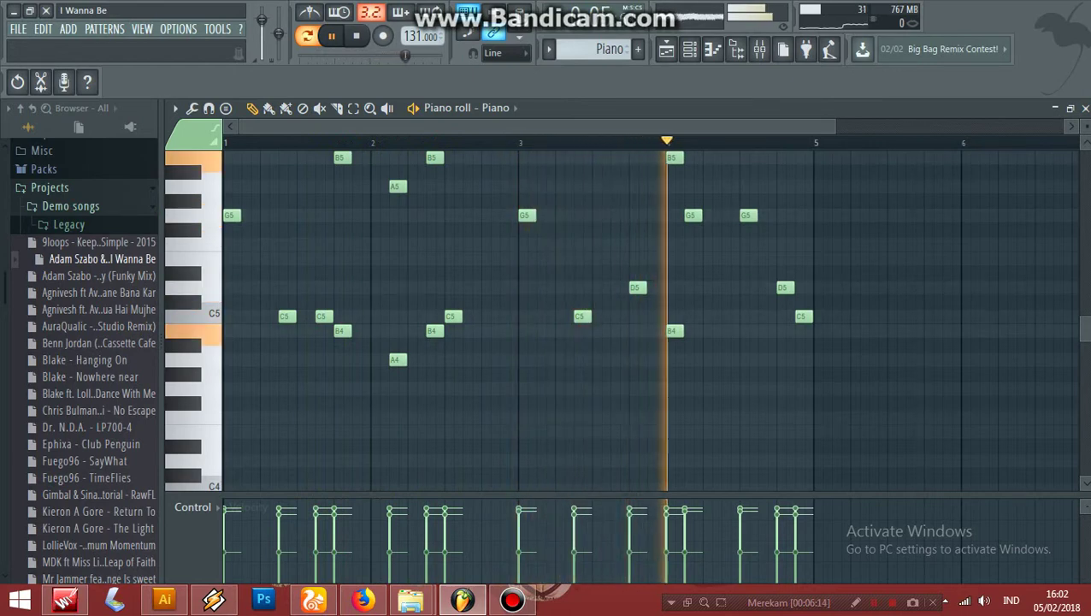
{"action": "key", "text": "space"}
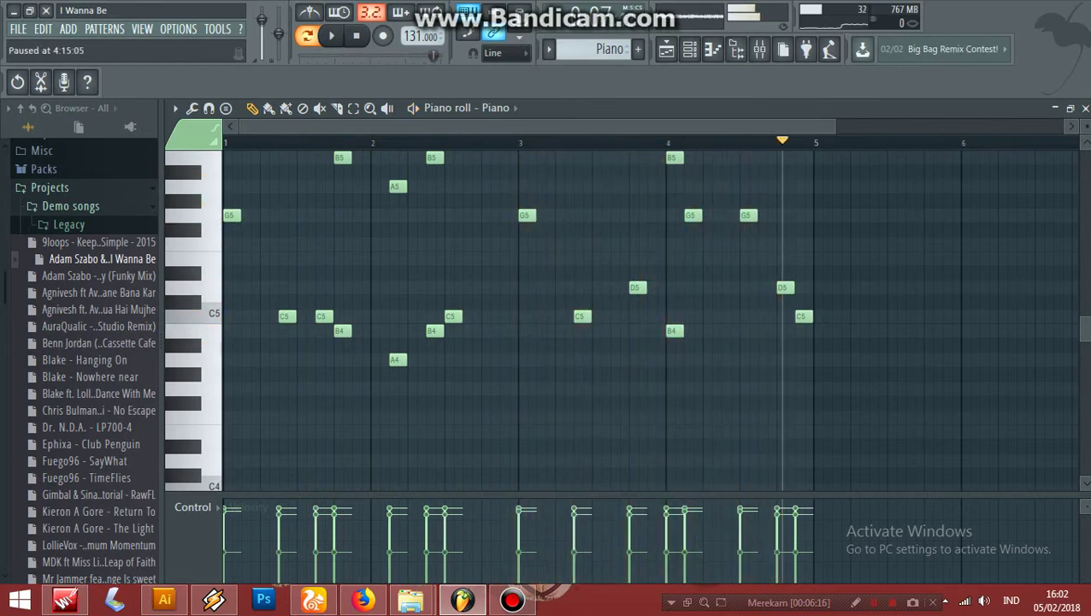
{"action": "key", "text": "space"}
{"action": "key", "text": "space"}
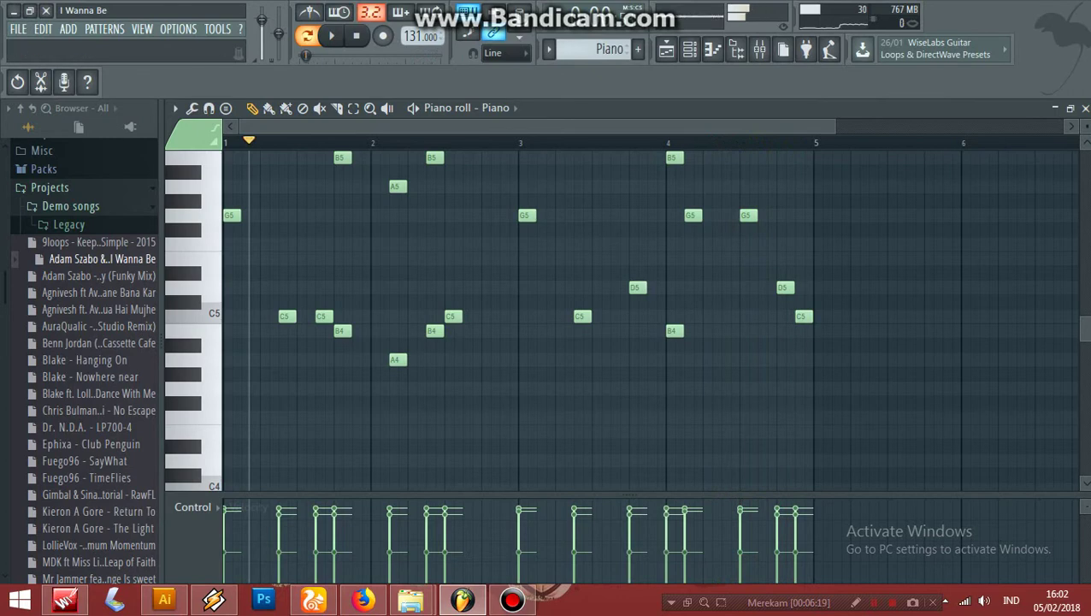
Play the Piano #2 pattern and examine its notes across the octaves in the piano roll, pausing at the end.
{"action": "key", "text": "F6"}
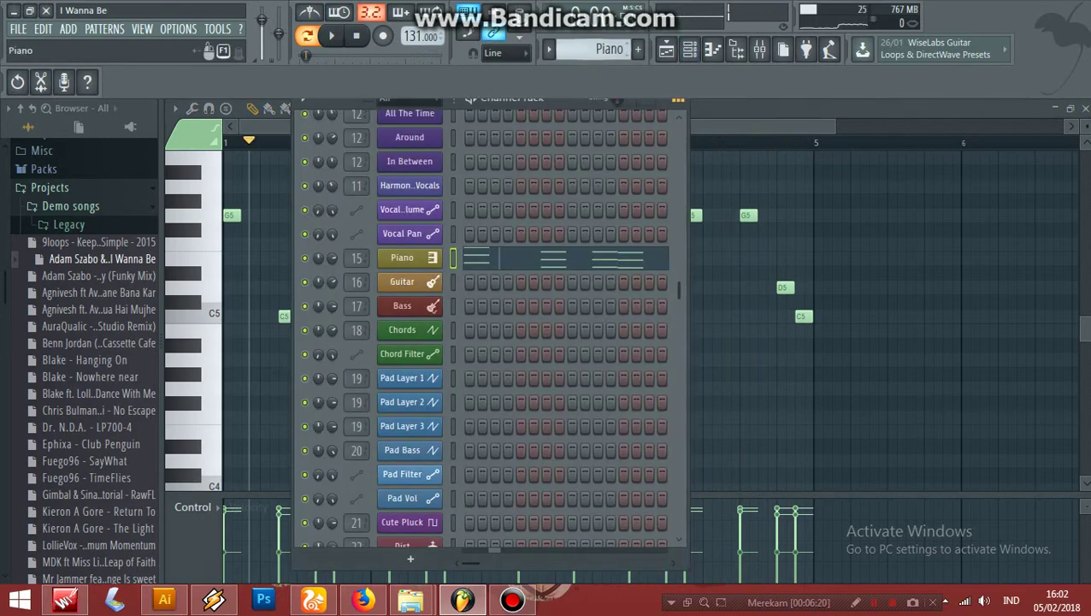
{"action": "left_click", "coordinate": [548, 49]}
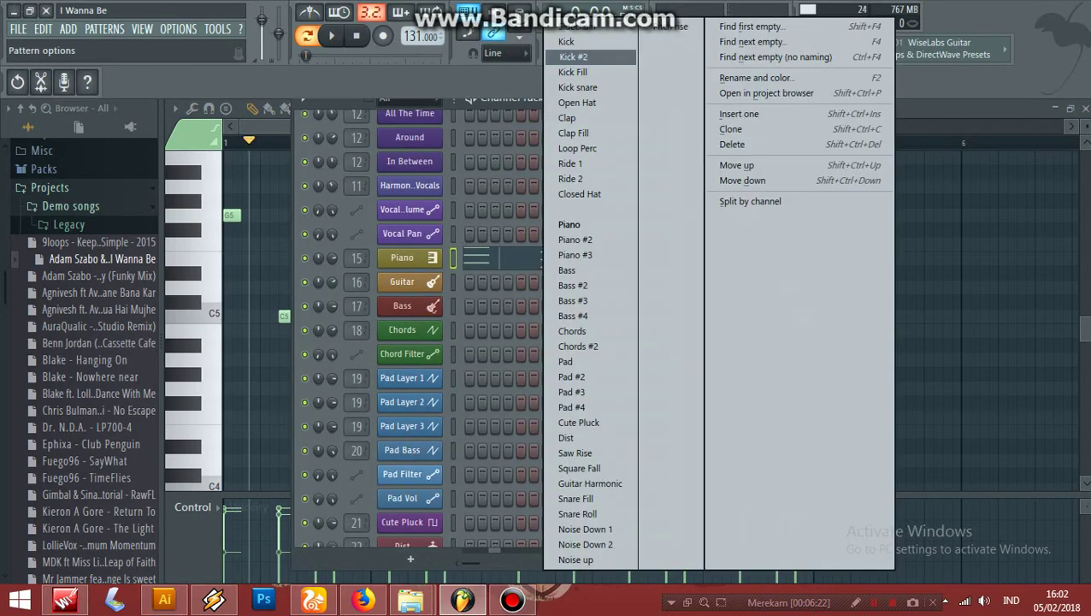
{"action": "left_click", "coordinate": [575, 239]}
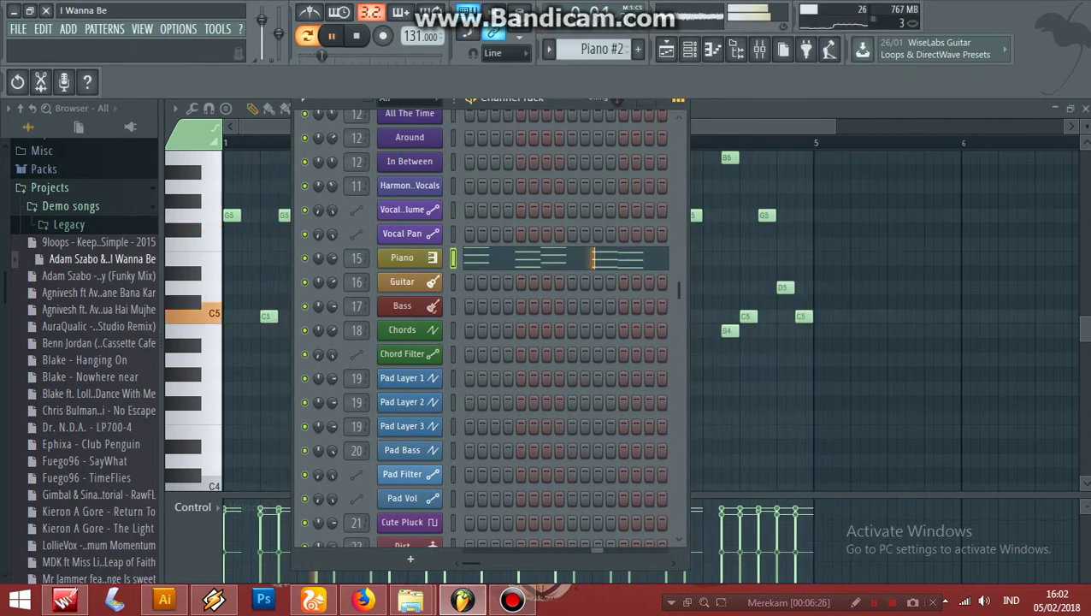
{"action": "key", "text": "F6"}
{"action": "left_click_drag", "start_coordinate": [1085, 326], "coordinate": [1085, 260]}
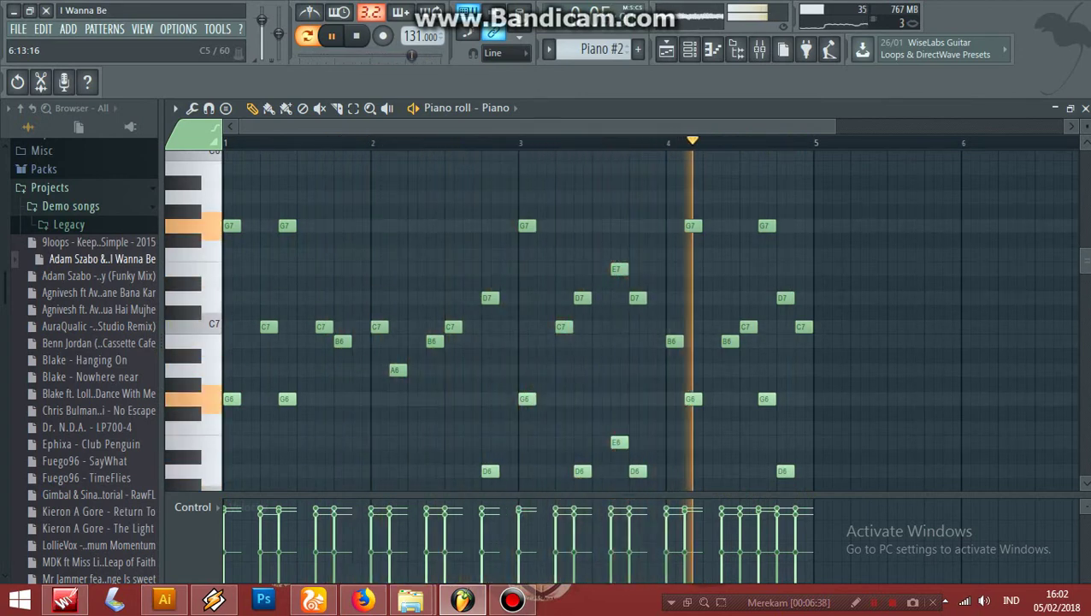
{"action": "scroll", "coordinate": [628, 321], "scroll_direction": "down", "scroll_amount": 5}
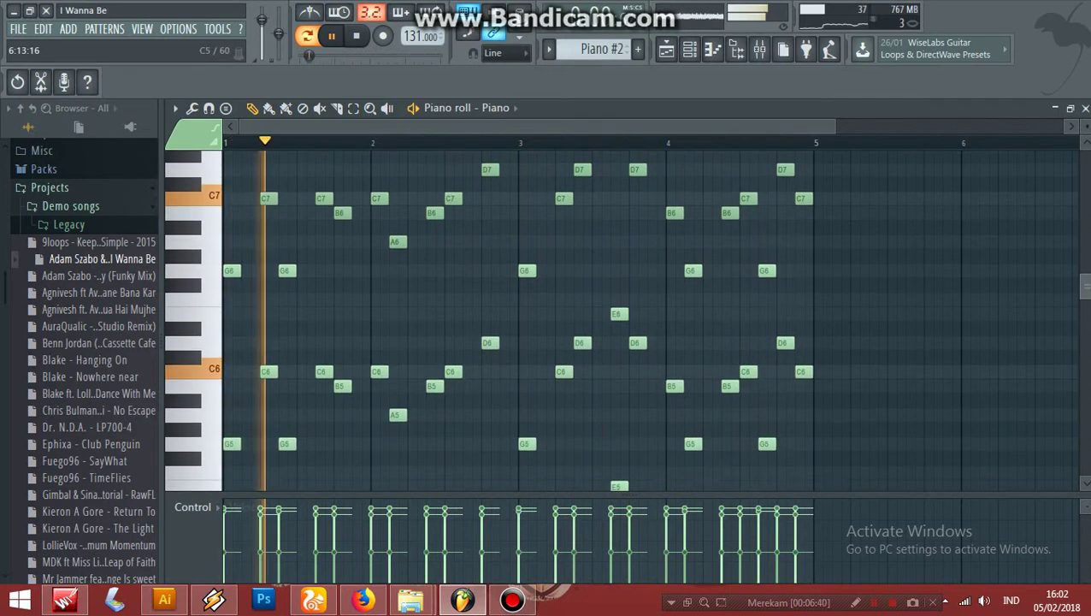
{"action": "scroll", "coordinate": [628, 320], "scroll_direction": "down", "scroll_amount": 2}
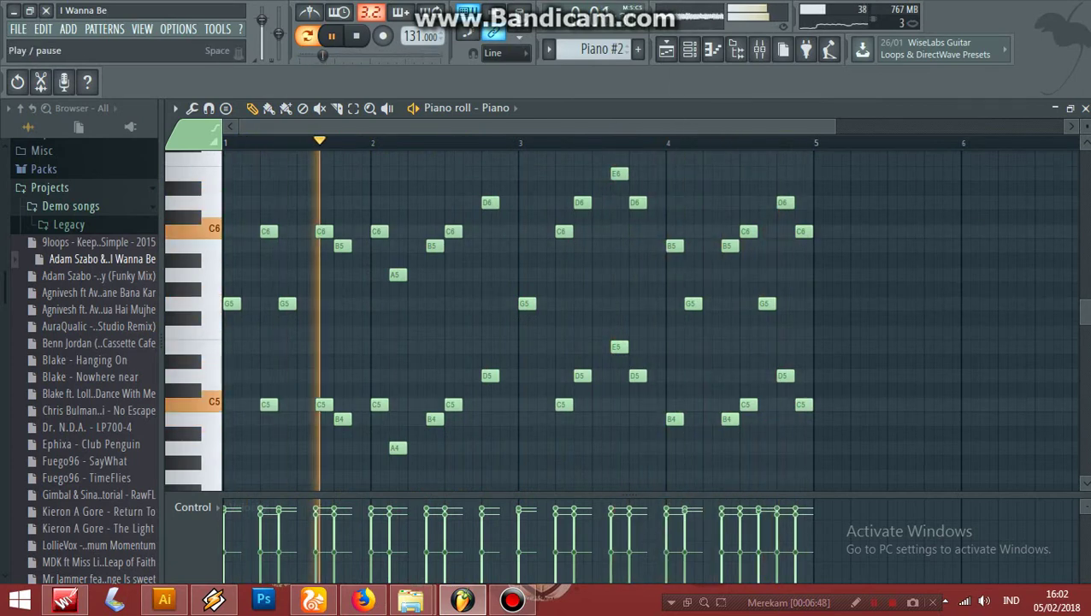
{"action": "key", "text": "space"}
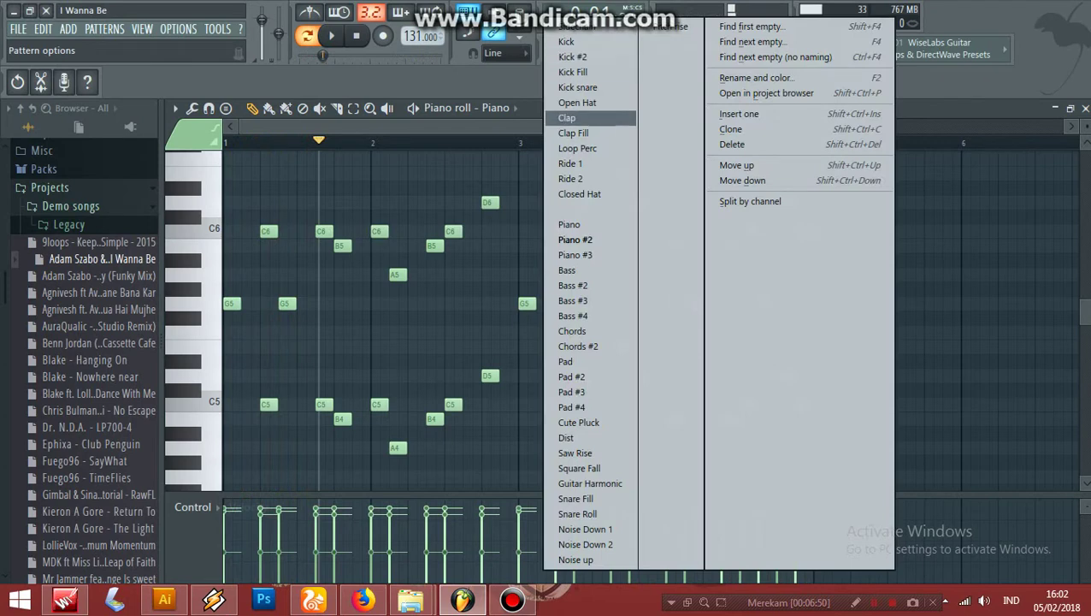
Play the Piano #3 pattern and examine its full eight bars of notes in the piano roll, including the lower octaves.
{"action": "left_click", "coordinate": [576, 255]}
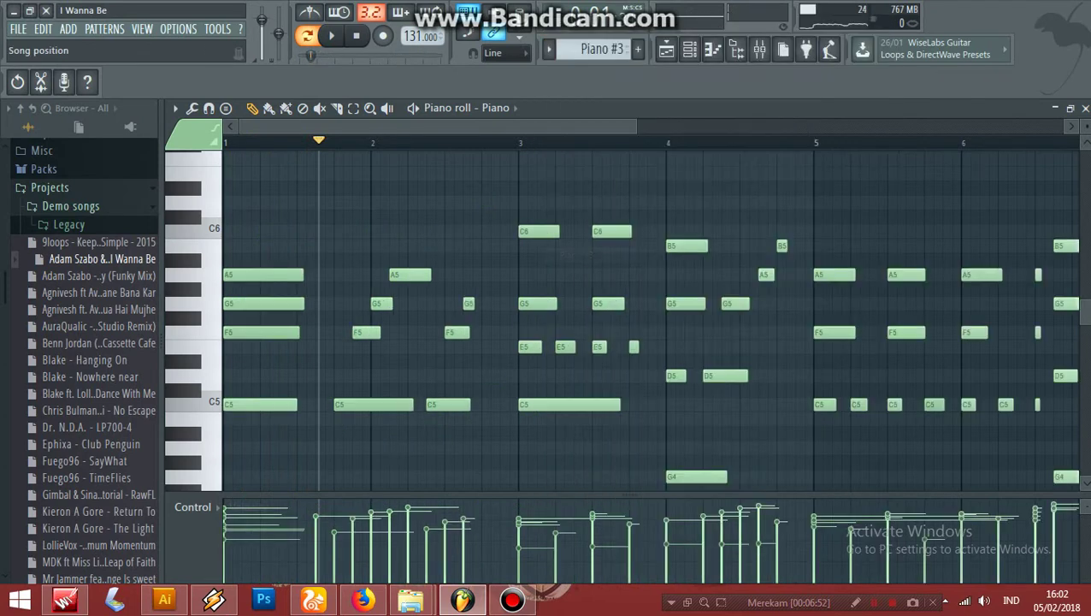
{"action": "left_click_drag", "start_coordinate": [636, 127], "coordinate": [900, 126]}
{"action": "scroll", "coordinate": [901, 187], "scroll_direction": "down", "scroll_amount": 3}
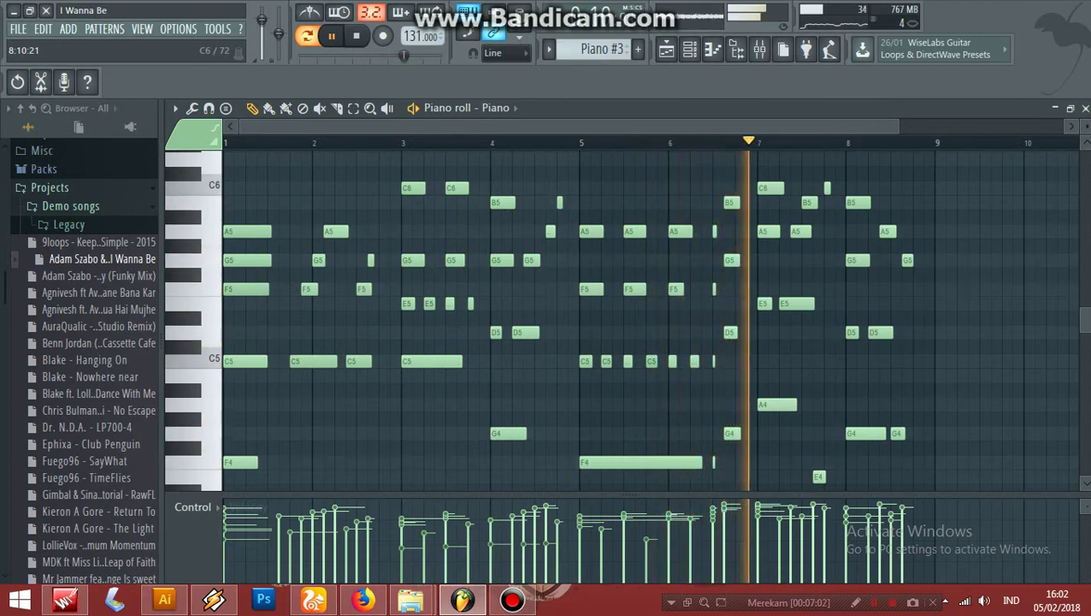
{"action": "scroll", "coordinate": [649, 316], "scroll_direction": "down", "scroll_amount": 3}
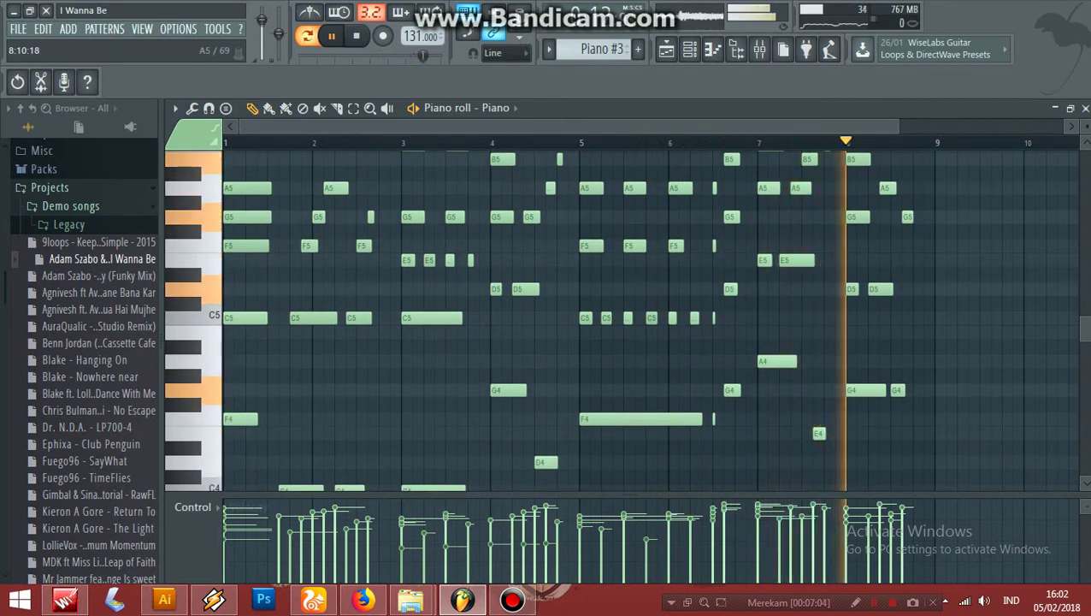
{"action": "scroll", "coordinate": [650, 316], "scroll_direction": "down", "scroll_amount": 3}
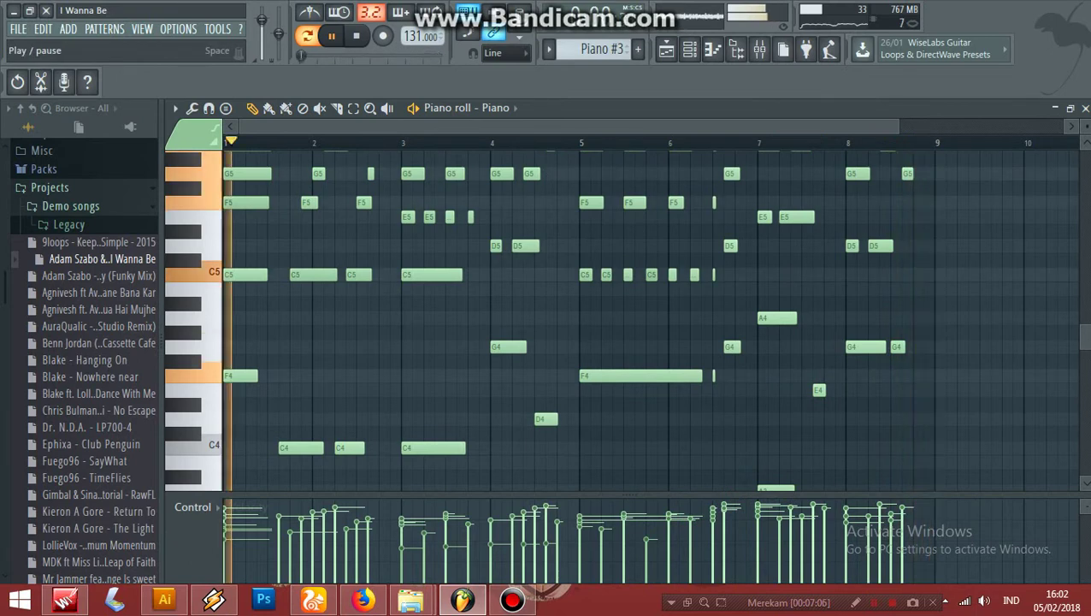
{"action": "key", "text": "space"}
Play the Bass pattern and show the Bass channel's notes in the piano roll.
{"action": "left_click", "coordinate": [550, 49]}
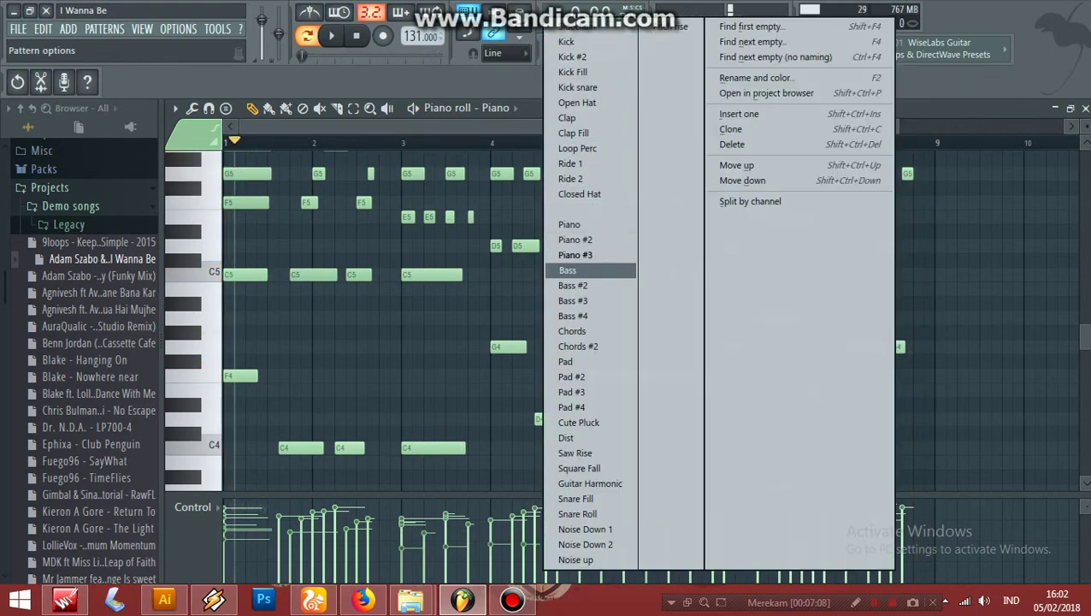
{"action": "left_click", "coordinate": [590, 270]}
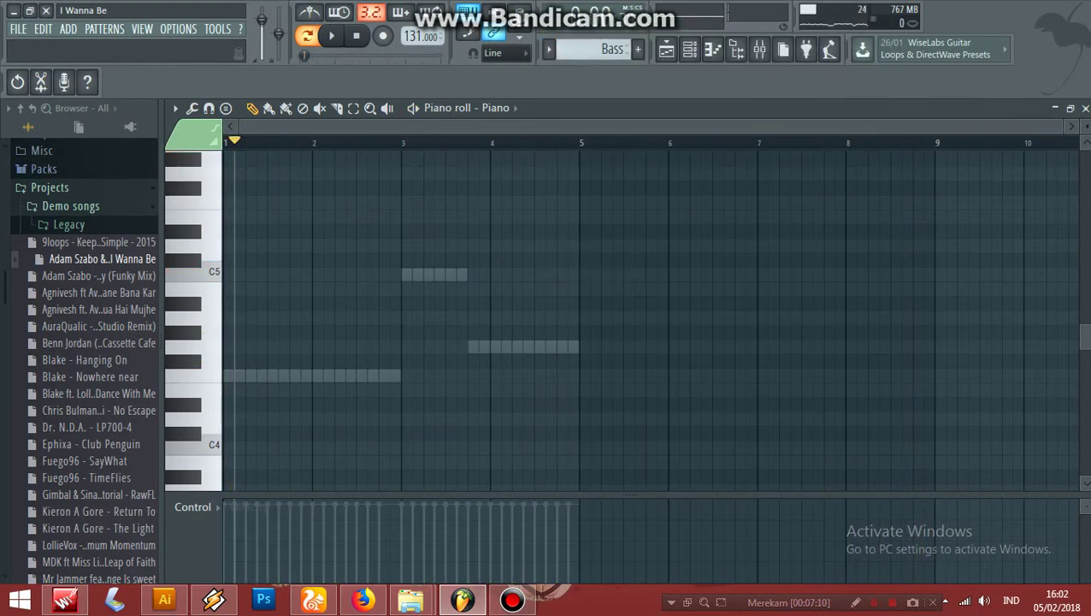
{"action": "left_click", "coordinate": [689, 49]}
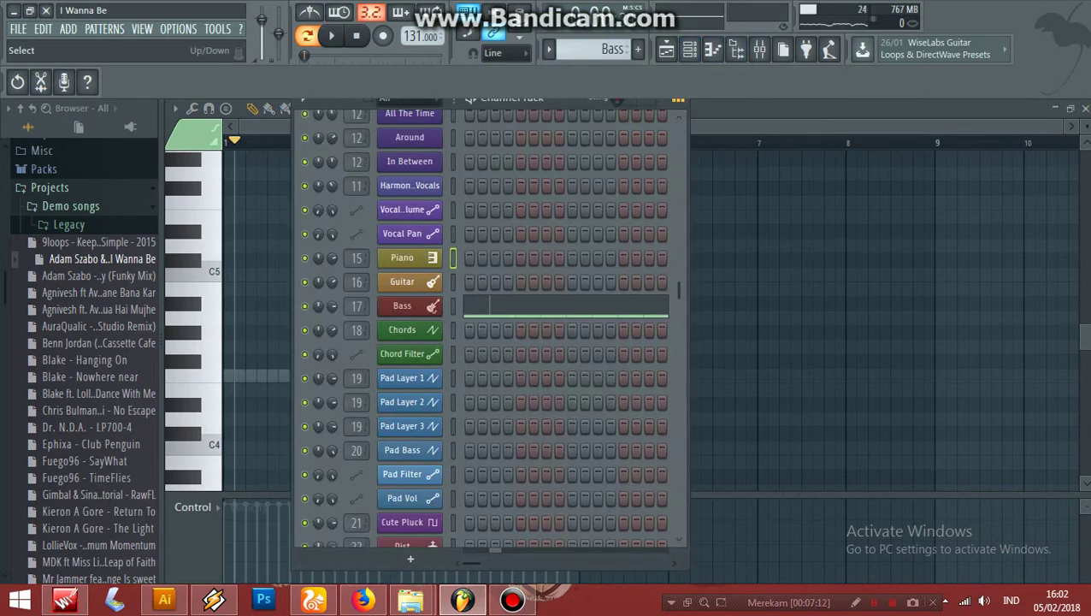
{"action": "key", "text": "F6"}
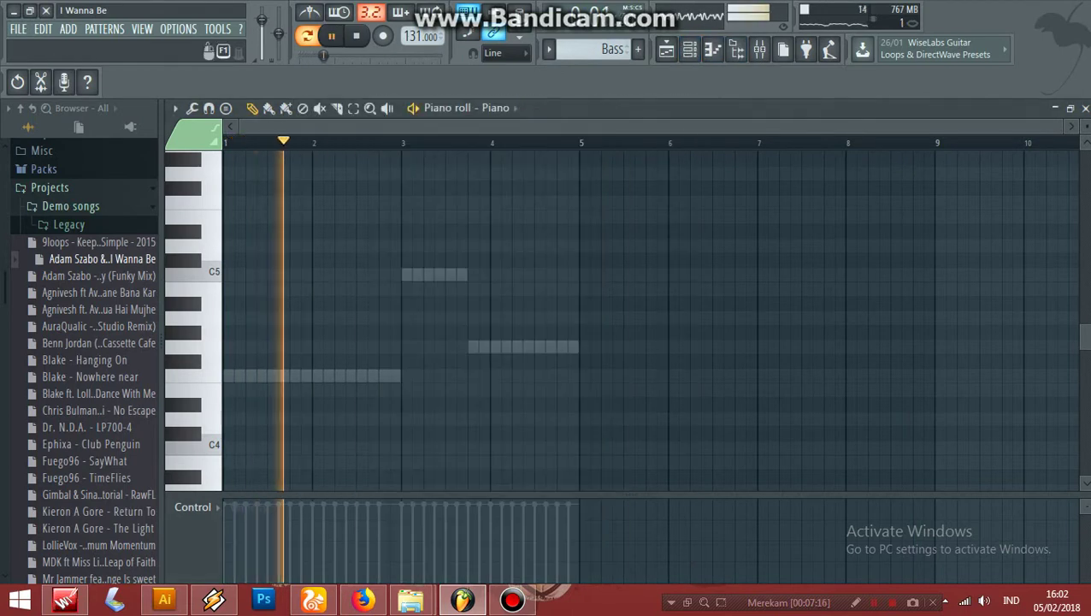
{"action": "key", "text": "F6"}
{"action": "right_click", "coordinate": [453, 305]}
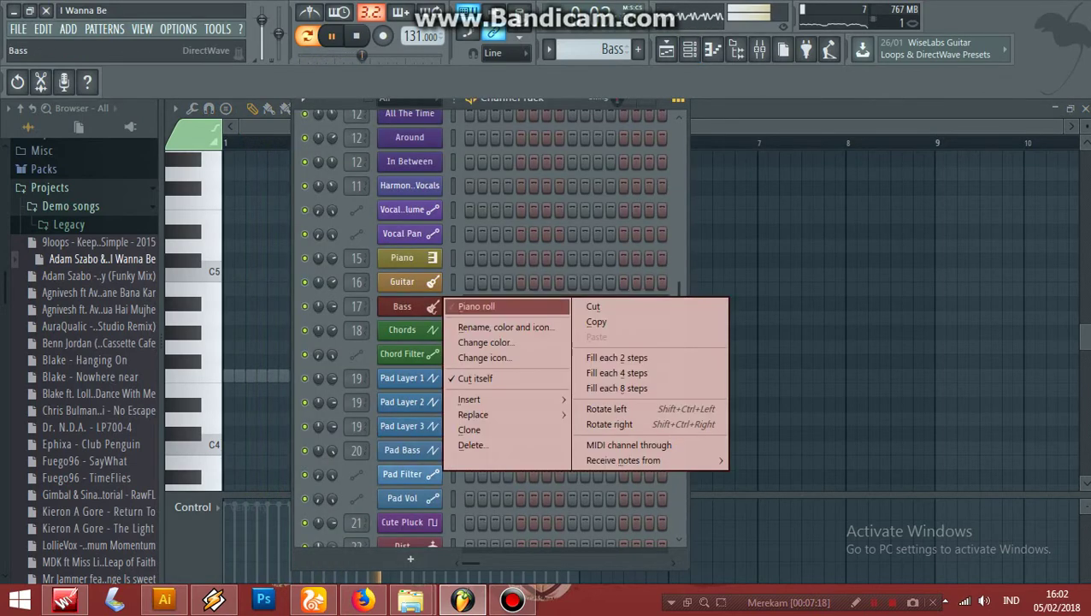
{"action": "left_click", "coordinate": [479, 305]}
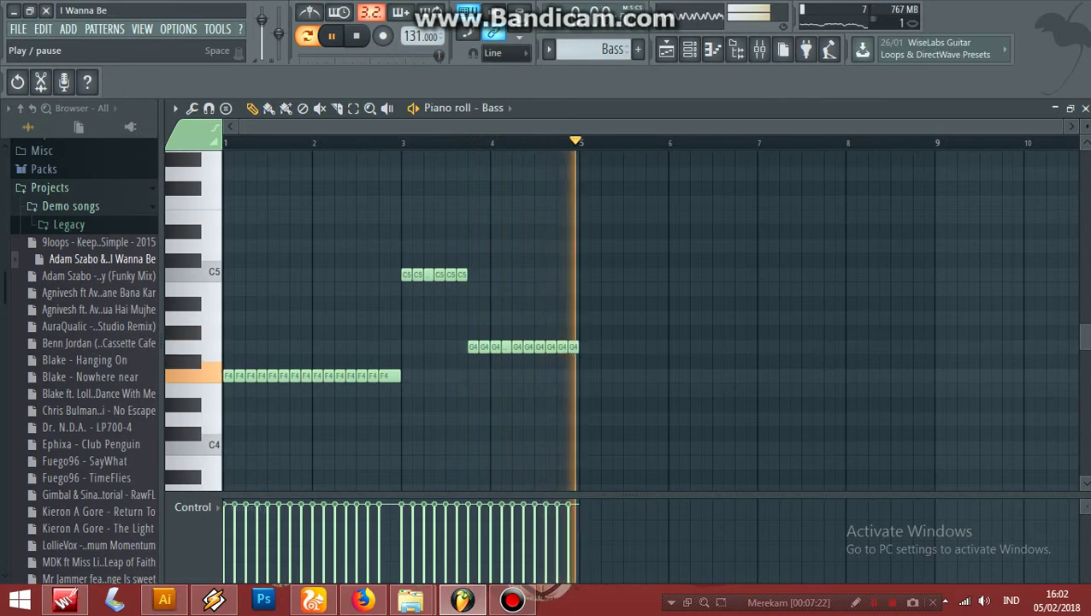
Audition the Bass #2 and Bass #3 patterns one after the other with their Bass notes shown in the piano roll.
{"action": "left_click", "coordinate": [567, 47]}
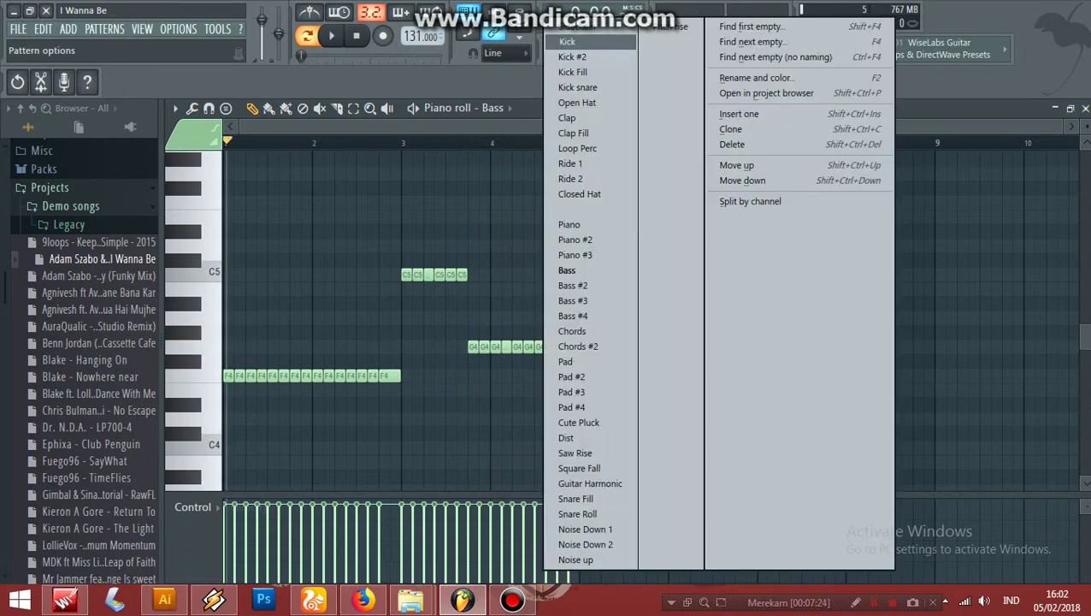
{"action": "left_click", "coordinate": [590, 284]}
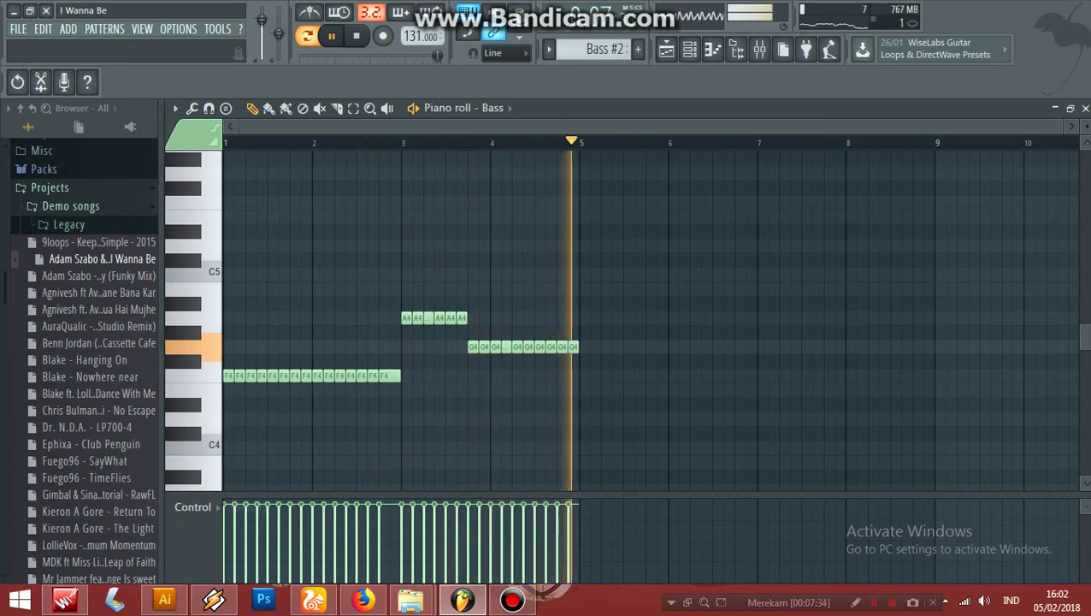
{"action": "key", "text": "space"}
{"action": "left_click", "coordinate": [575, 51]}
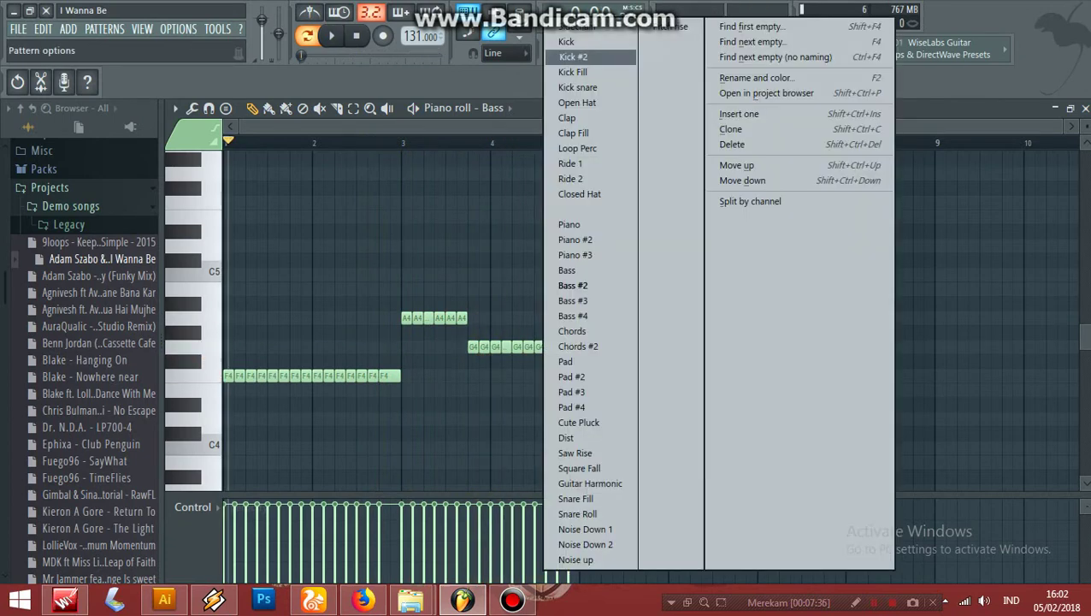
{"action": "left_click", "coordinate": [590, 300]}
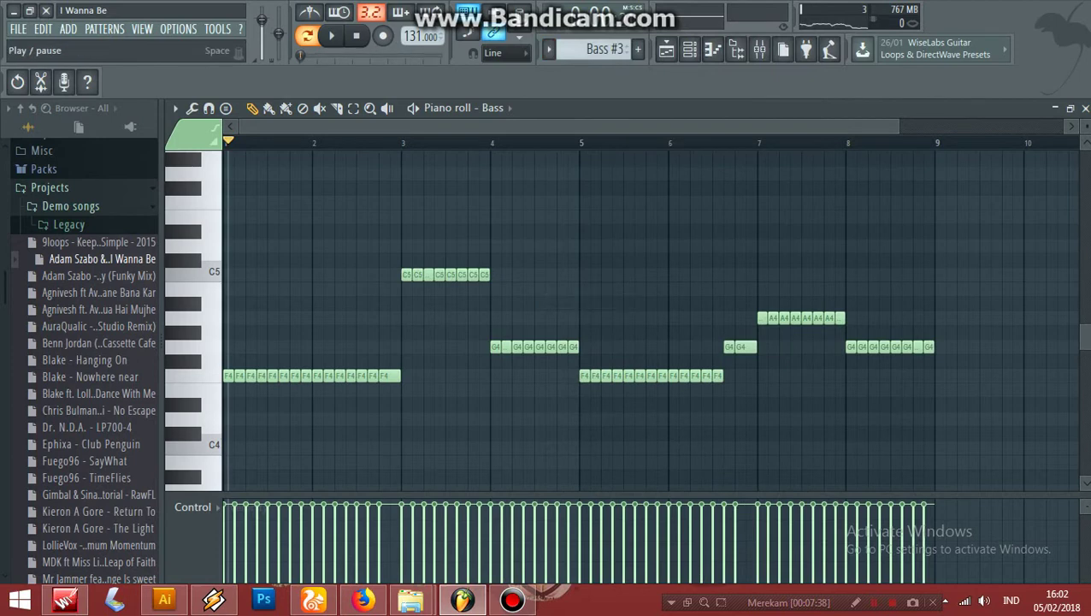
{"action": "left_click", "coordinate": [332, 35]}
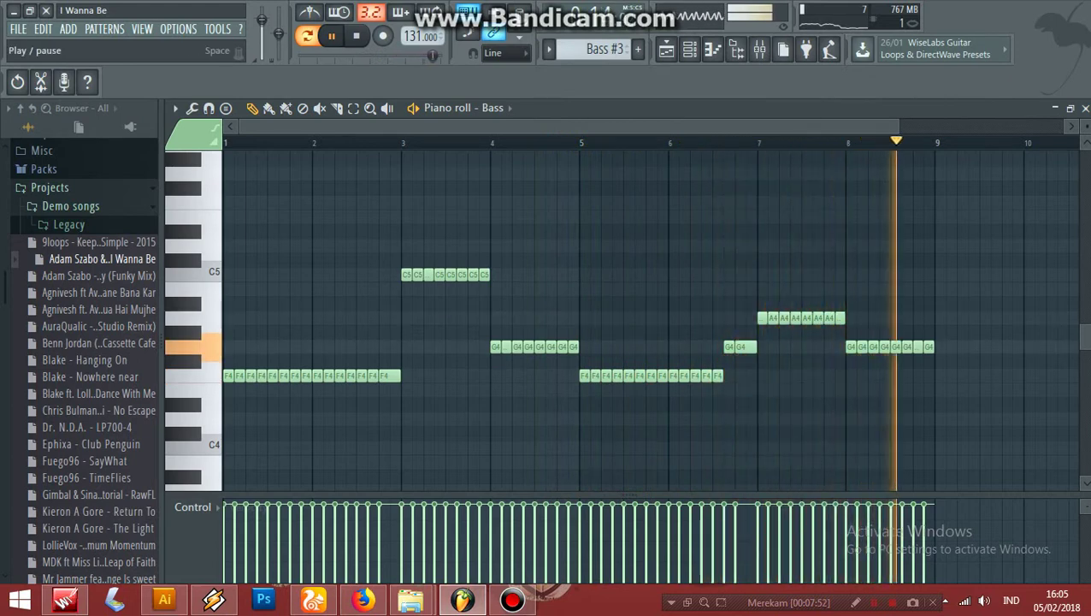
{"action": "key", "text": "space"}
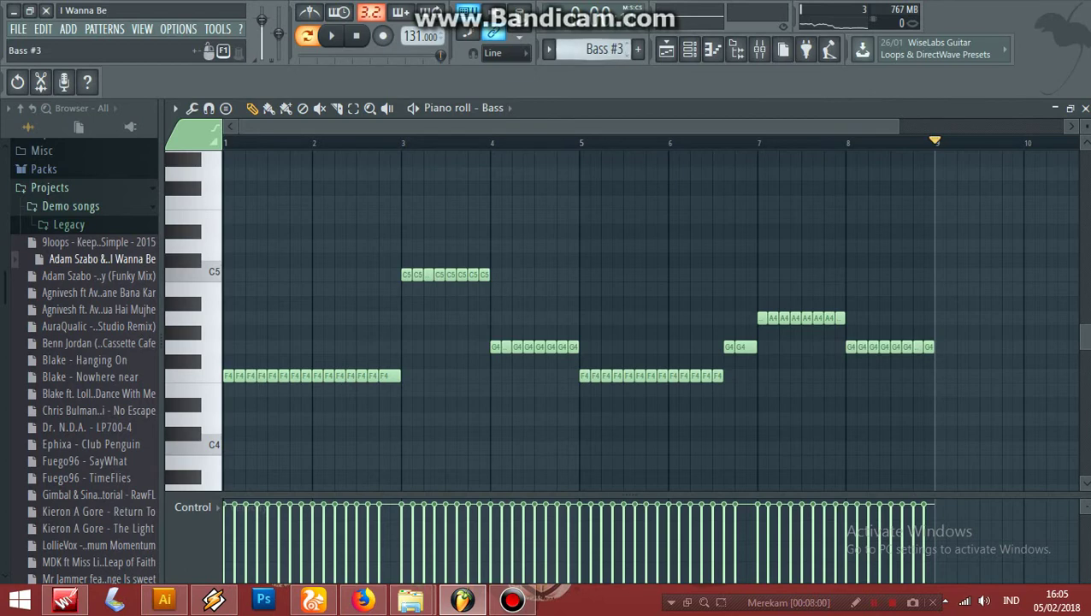
Play the Bass #4 pattern and look for its notes in the Bass piano roll's lower octaves and the channel rack.
{"action": "left_click", "coordinate": [548, 49]}
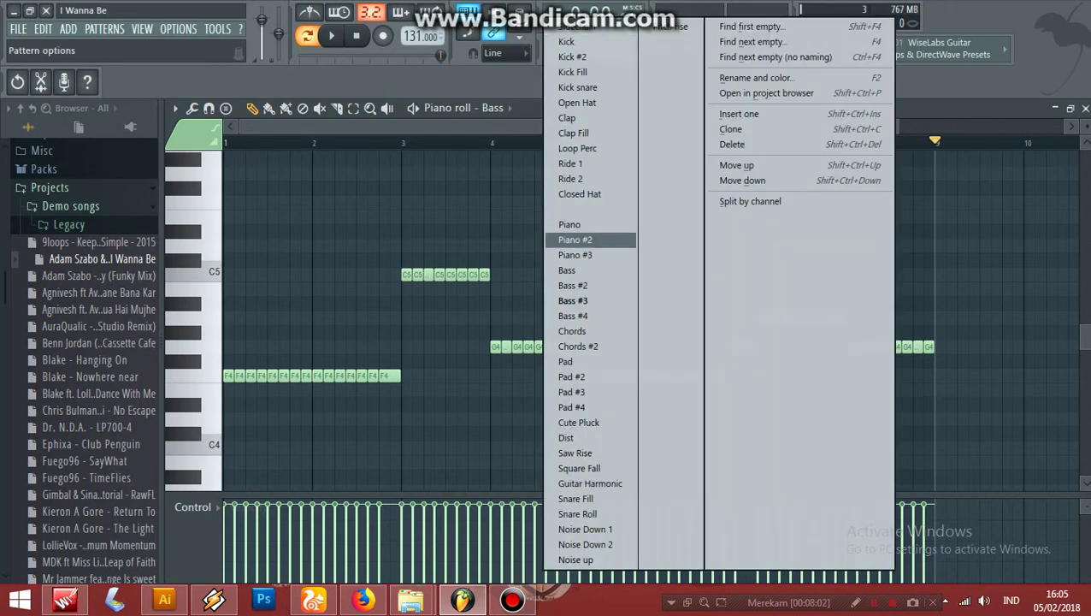
{"action": "left_click", "coordinate": [582, 316]}
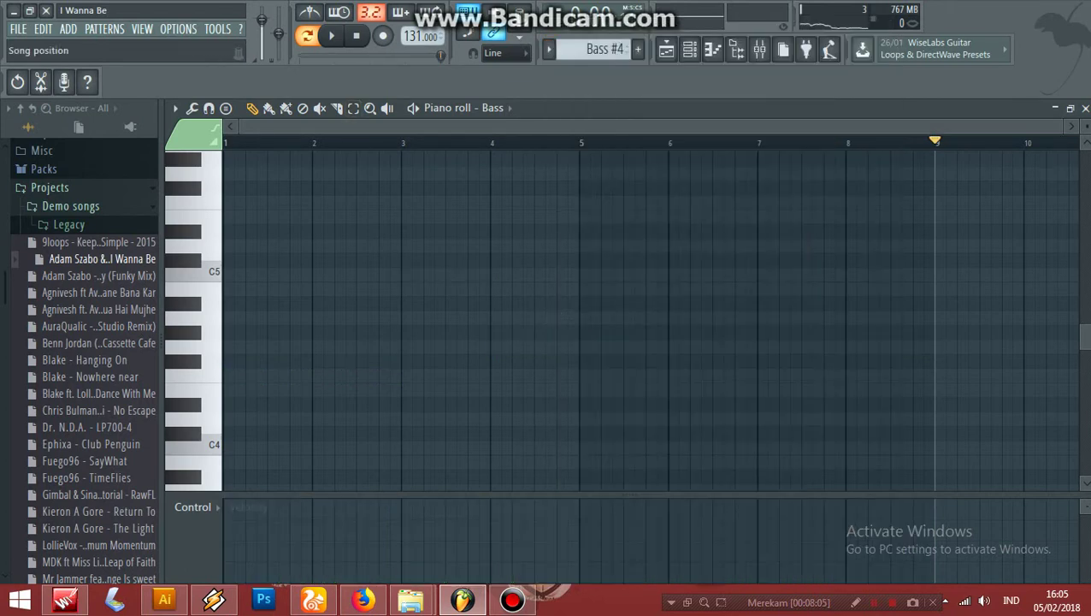
{"action": "scroll", "coordinate": [507, 228], "scroll_direction": "down", "scroll_amount": 4}
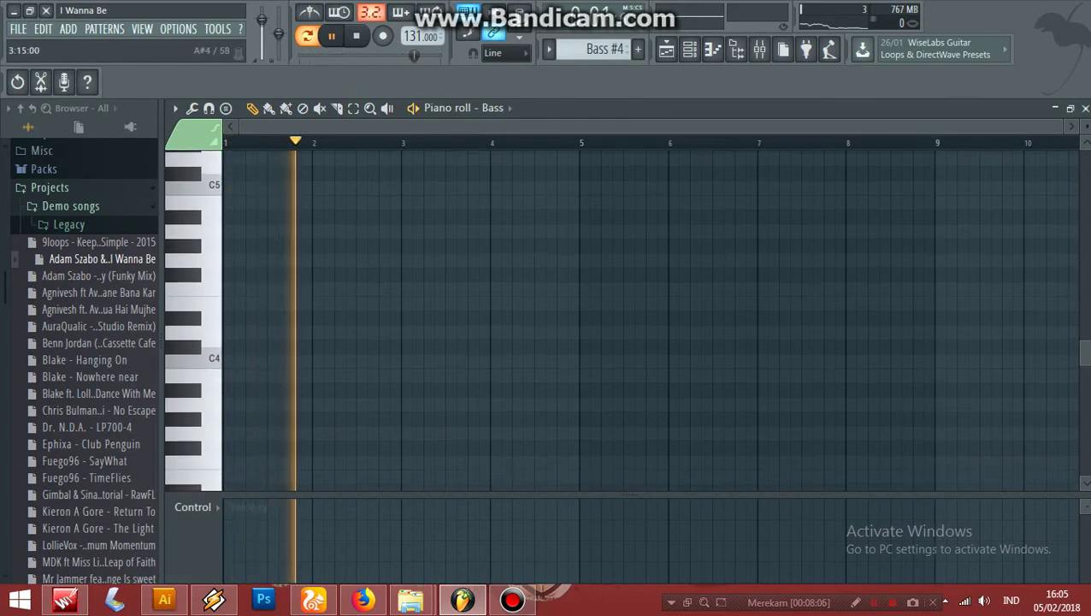
{"action": "scroll", "coordinate": [507, 228], "scroll_direction": "down", "scroll_amount": 4}
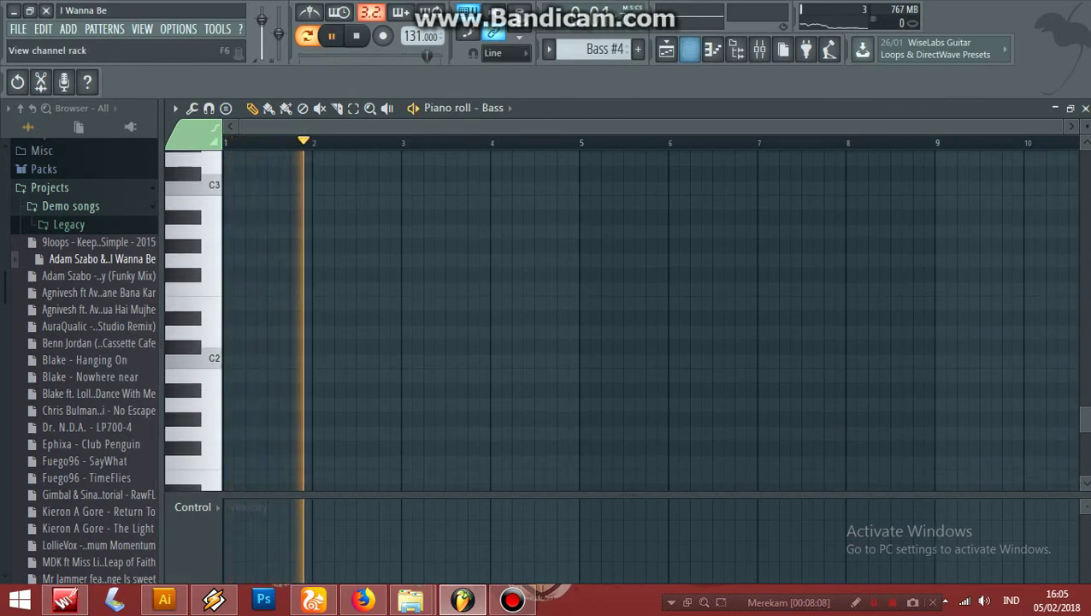
{"action": "left_click", "coordinate": [689, 49]}
{"action": "scroll", "coordinate": [478, 325], "scroll_direction": "down", "scroll_amount": 5}
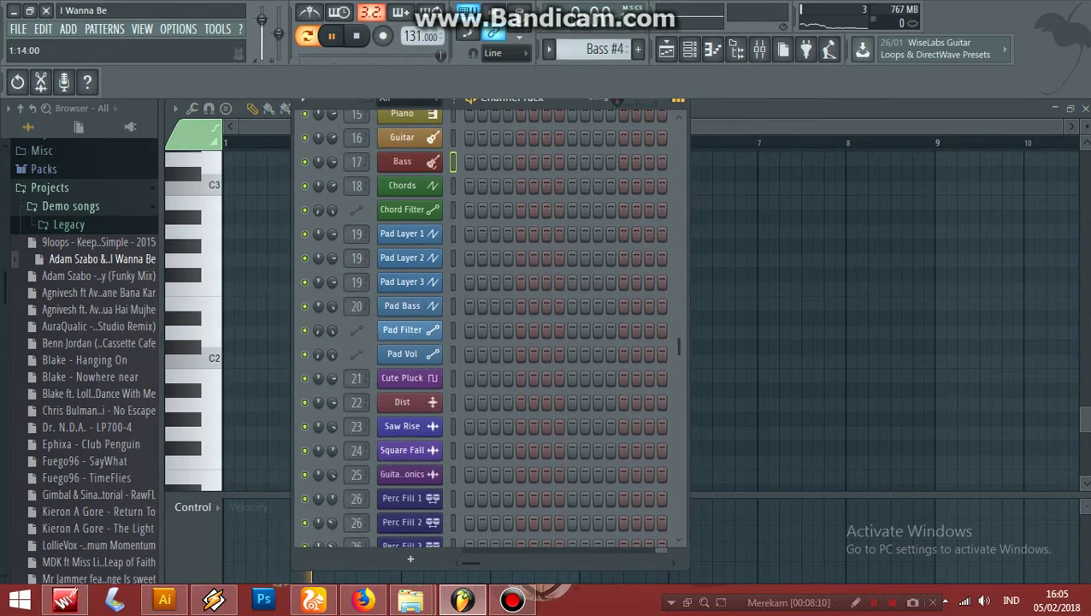
{"action": "scroll", "coordinate": [479, 325], "scroll_direction": "down", "scroll_amount": 1}
{"action": "scroll", "coordinate": [479, 325], "scroll_direction": "up", "scroll_amount": 5}
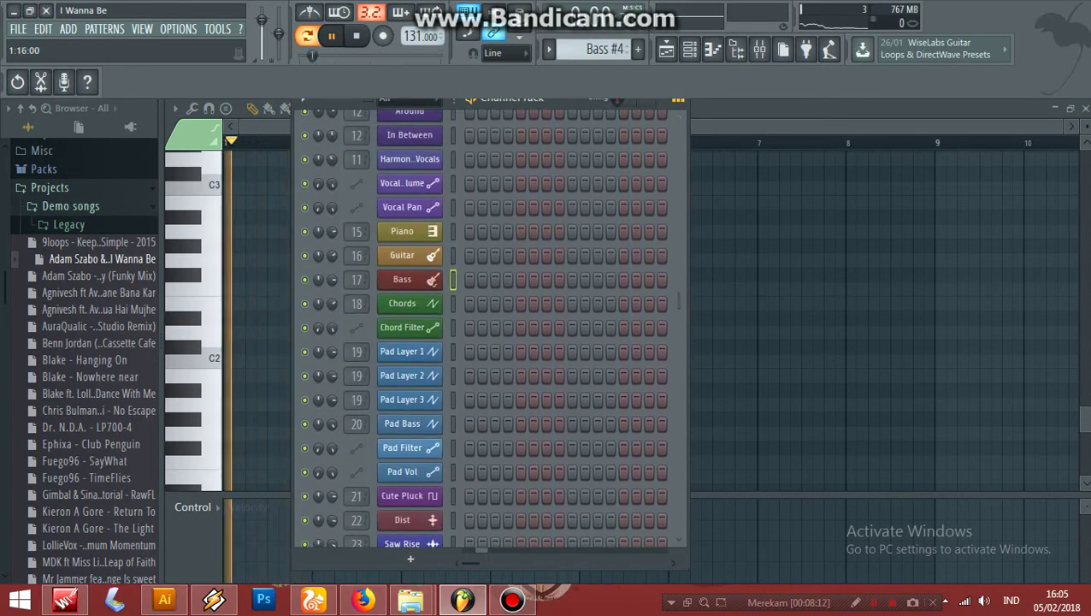
Search the Bass piano roll from the lowest to the highest octaves for Bass #4 notes, pausing playback at the end.
{"action": "left_click", "coordinate": [690, 48]}
{"action": "scroll", "coordinate": [502, 325], "scroll_direction": "down", "scroll_amount": 5}
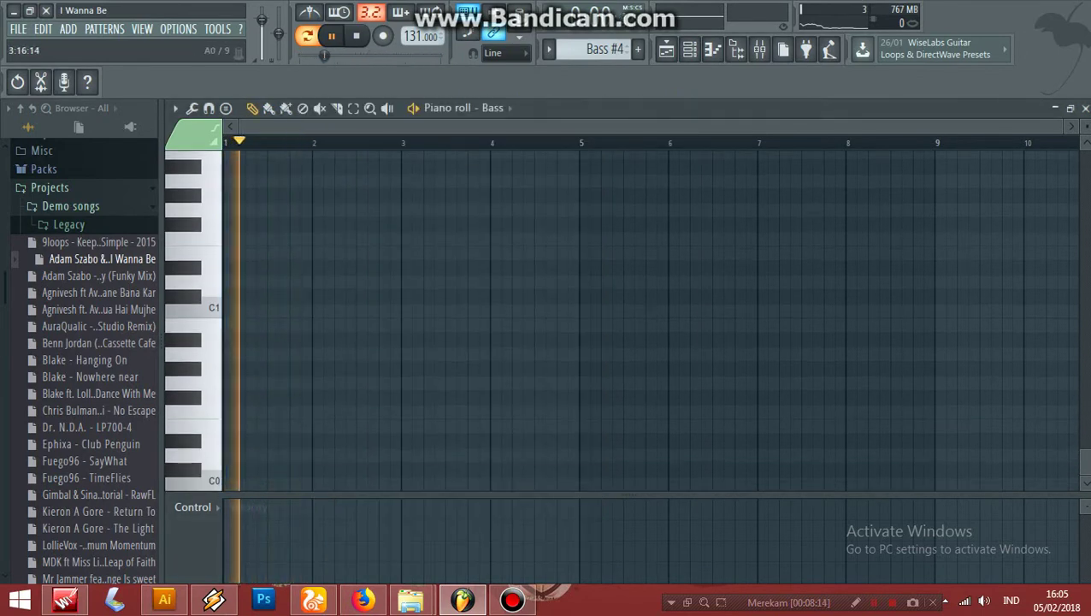
{"action": "scroll", "coordinate": [489, 351], "scroll_direction": "up", "scroll_amount": 5}
{"action": "scroll", "coordinate": [495, 277], "scroll_direction": "up", "scroll_amount": 7}
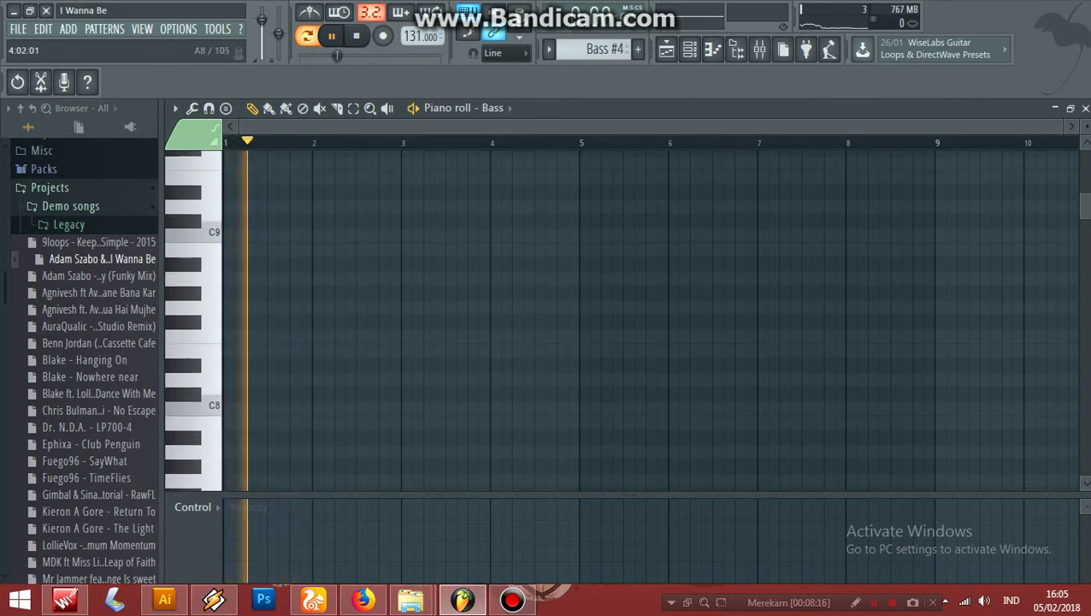
{"action": "scroll", "coordinate": [496, 316], "scroll_direction": "up", "scroll_amount": 2}
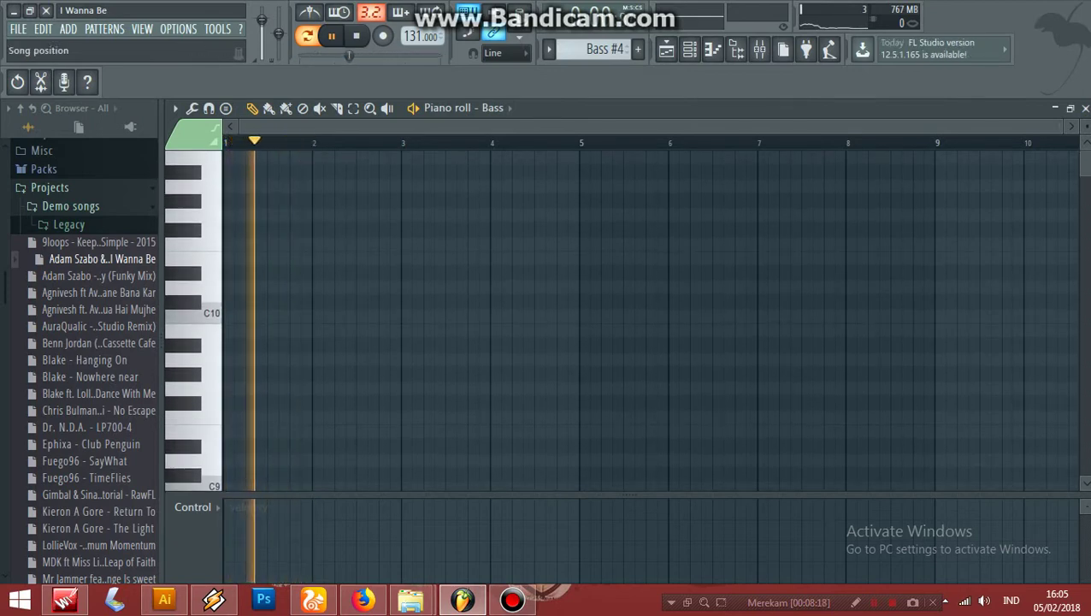
{"action": "key", "text": "space"}
Check the channel rack from the Bass channel down to Noise down for any notes in the Bass #4 pattern.
{"action": "key", "text": "F6"}
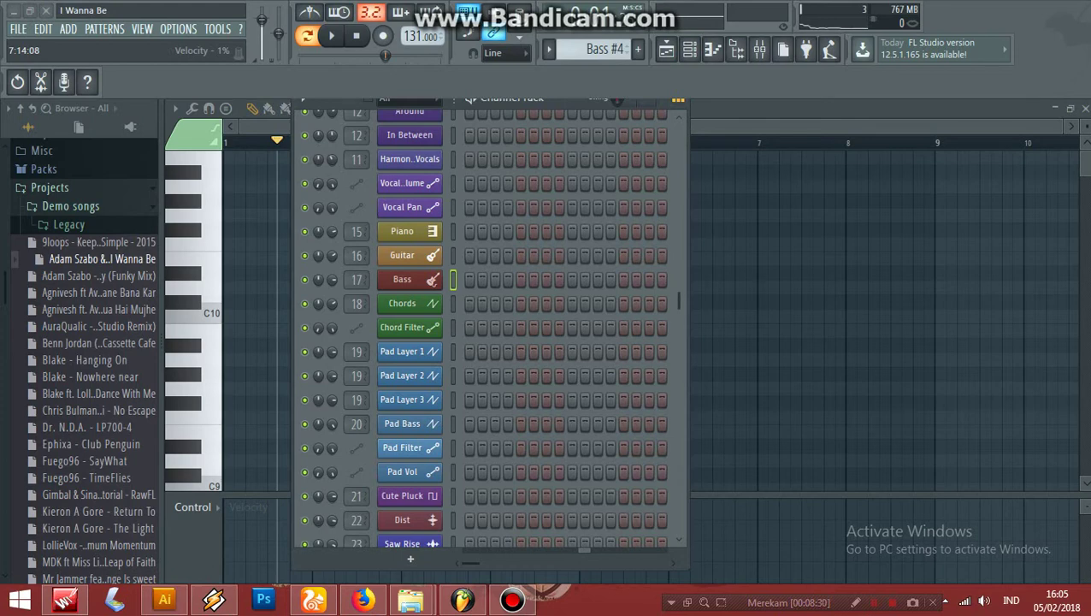
{"action": "left_click", "coordinate": [512, 600]}
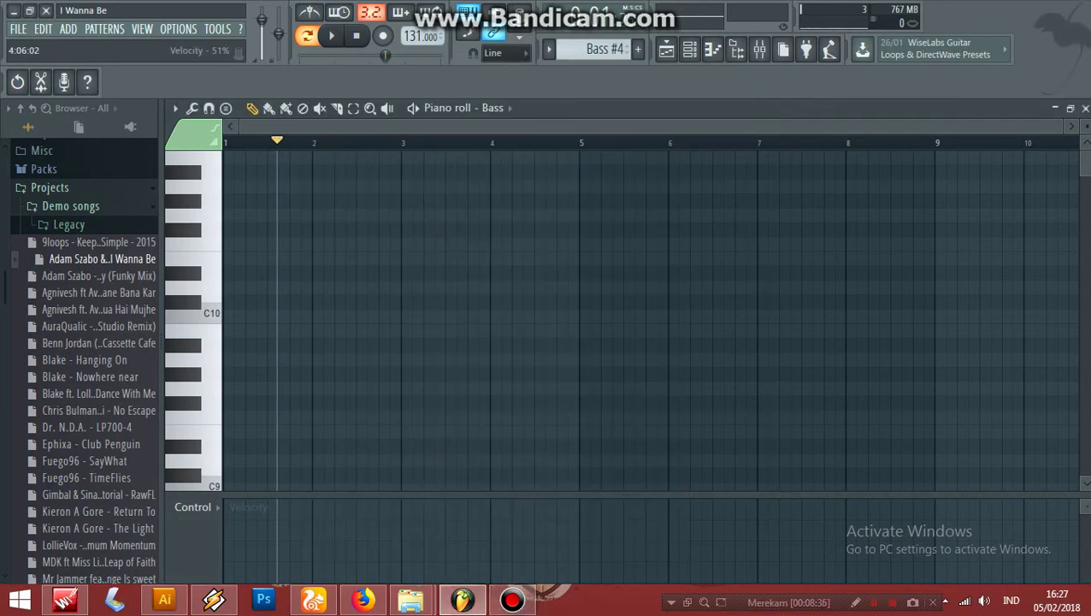
{"action": "left_click", "coordinate": [665, 48]}
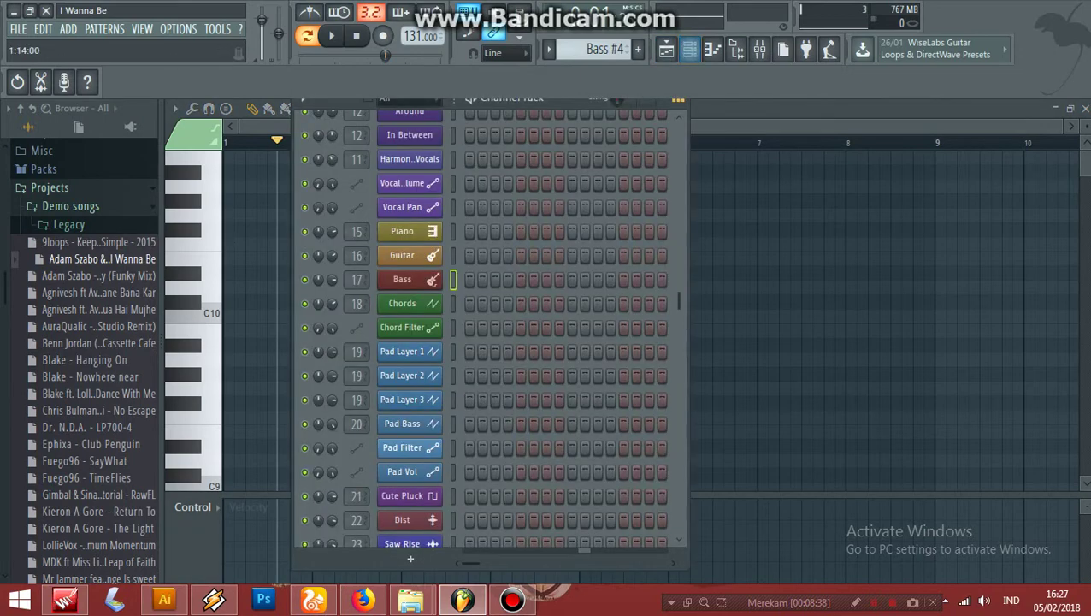
{"action": "scroll", "coordinate": [479, 324], "scroll_direction": "down", "scroll_amount": 5}
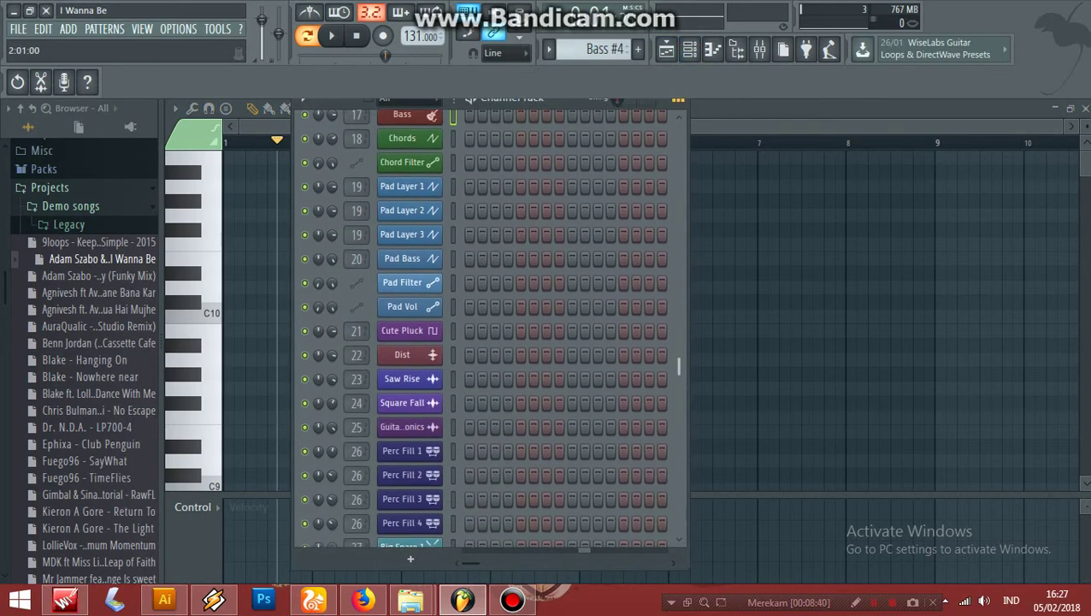
{"action": "scroll", "coordinate": [488, 325], "scroll_direction": "down", "scroll_amount": 4}
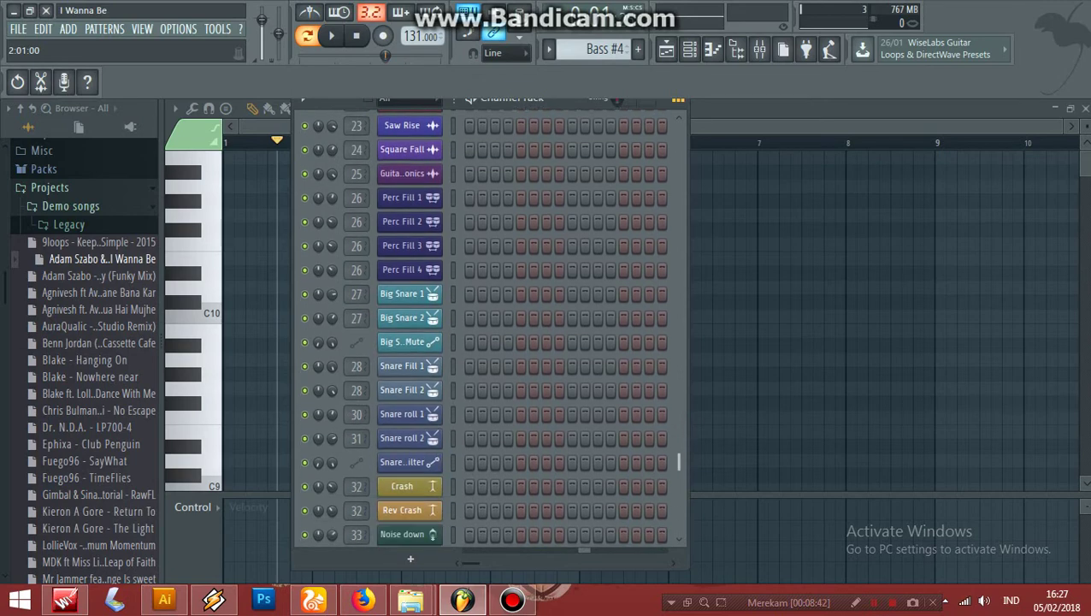
{"action": "scroll", "coordinate": [487, 325], "scroll_direction": "up", "scroll_amount": 15}
Play the Chords pattern with the Chords channel's notes shown in the piano roll, and stop playback at the end.
{"action": "left_click", "coordinate": [549, 49]}
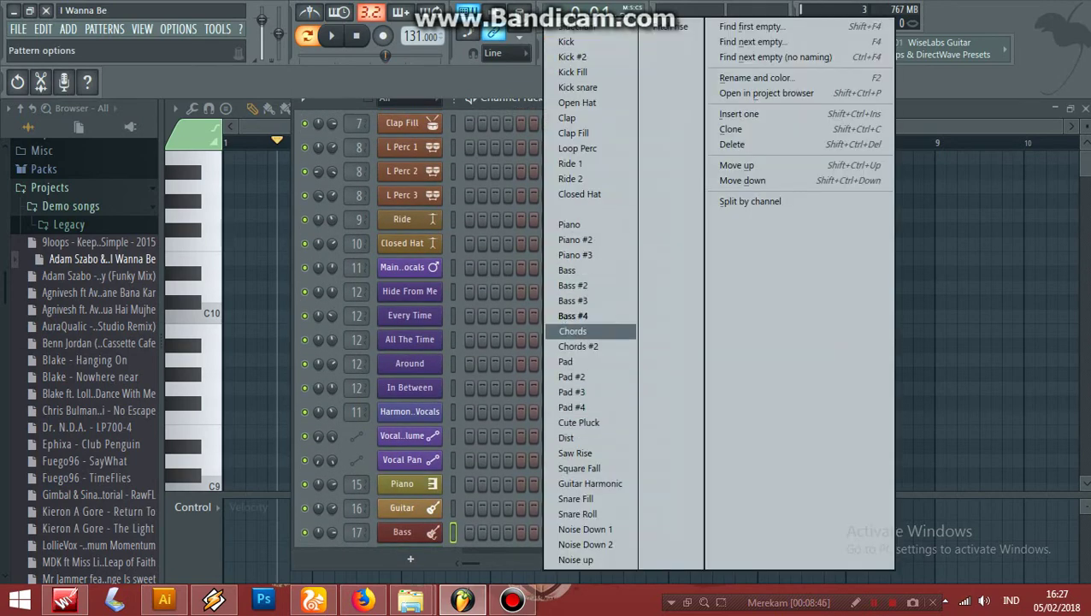
{"action": "left_click", "coordinate": [572, 330]}
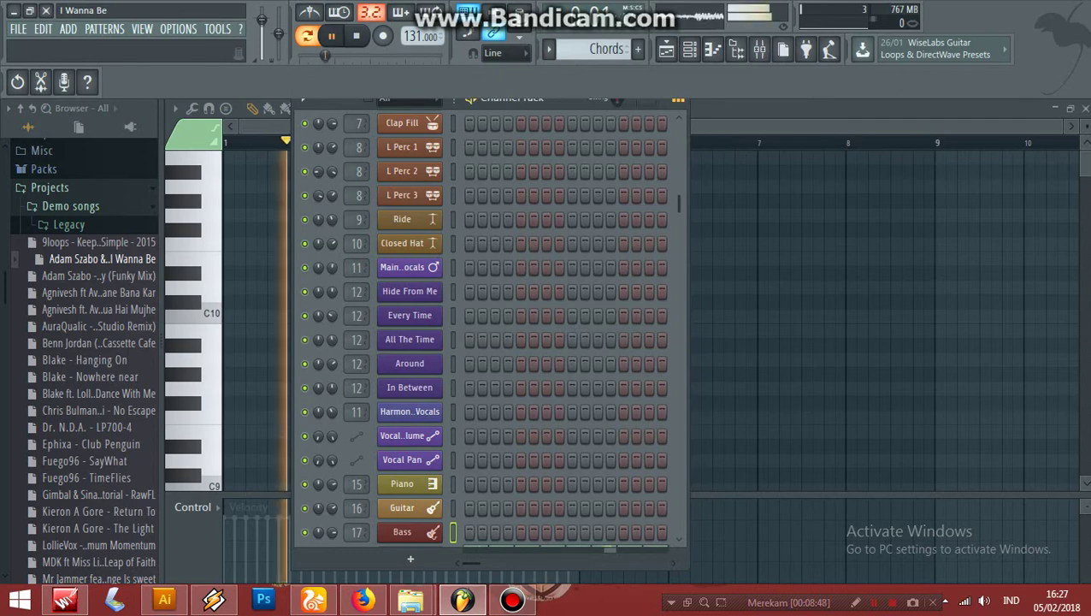
{"action": "left_click", "coordinate": [690, 49]}
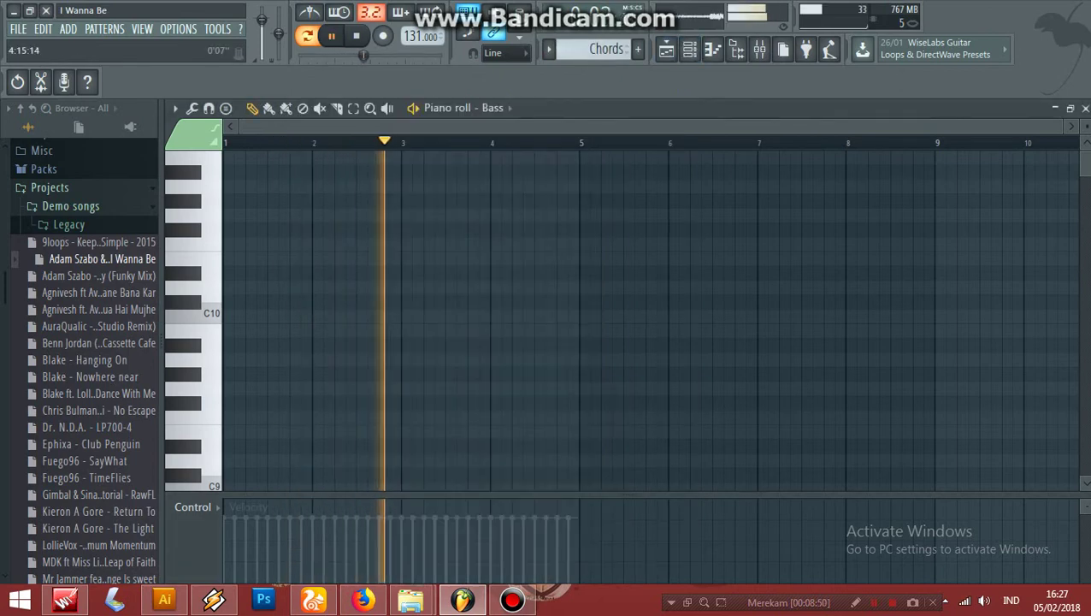
{"action": "left_click", "coordinate": [690, 50]}
{"action": "scroll", "coordinate": [528, 334], "scroll_direction": "down", "scroll_amount": 4}
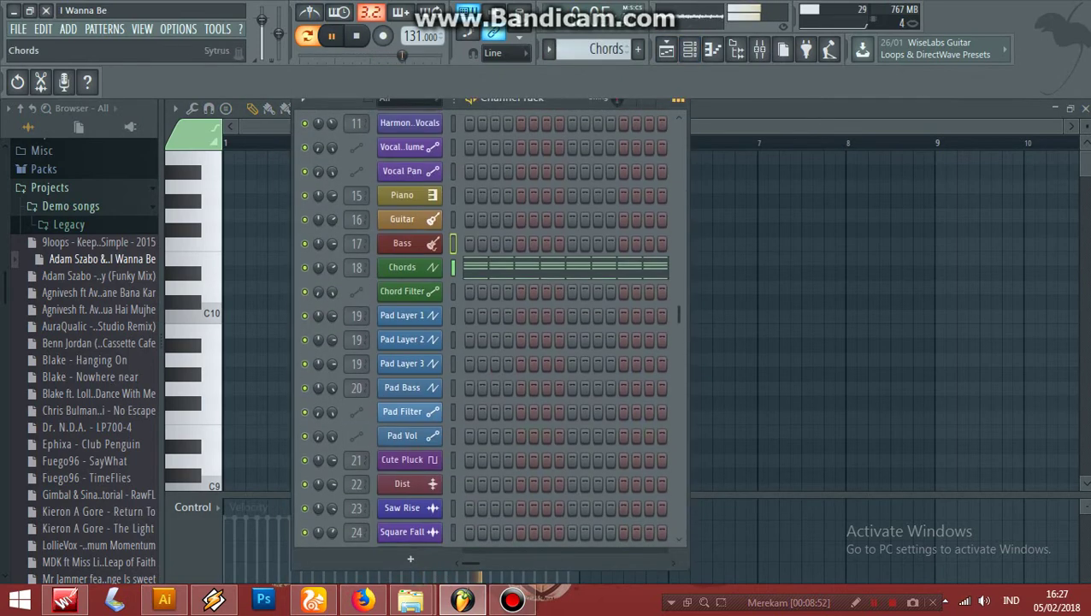
{"action": "right_click", "coordinate": [434, 266]}
{"action": "left_click", "coordinate": [469, 265]}
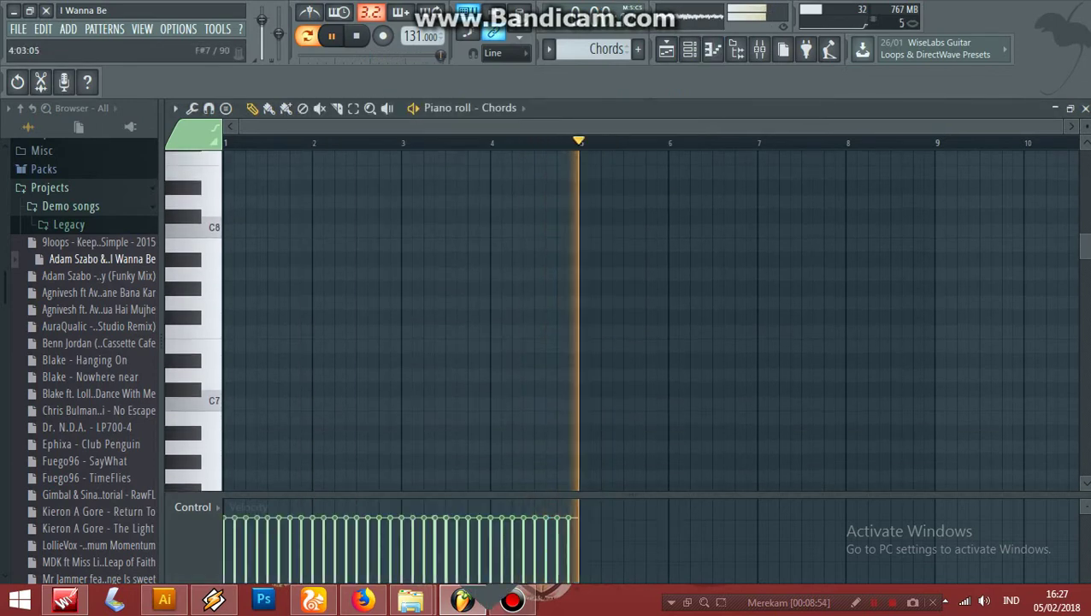
{"action": "scroll", "coordinate": [503, 324], "scroll_direction": "down", "scroll_amount": 7}
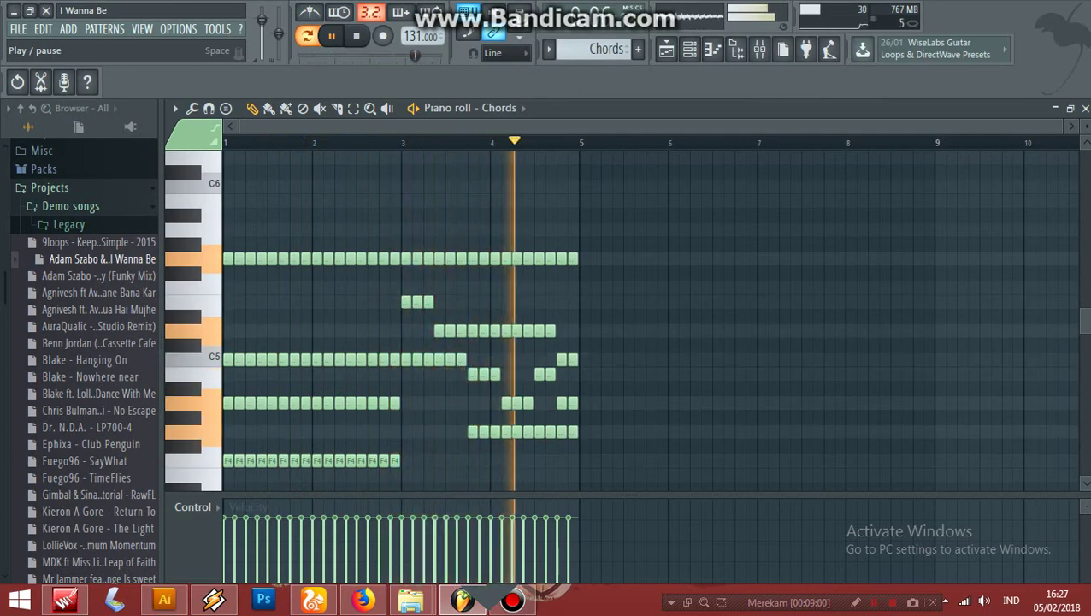
{"action": "left_click", "coordinate": [331, 35]}
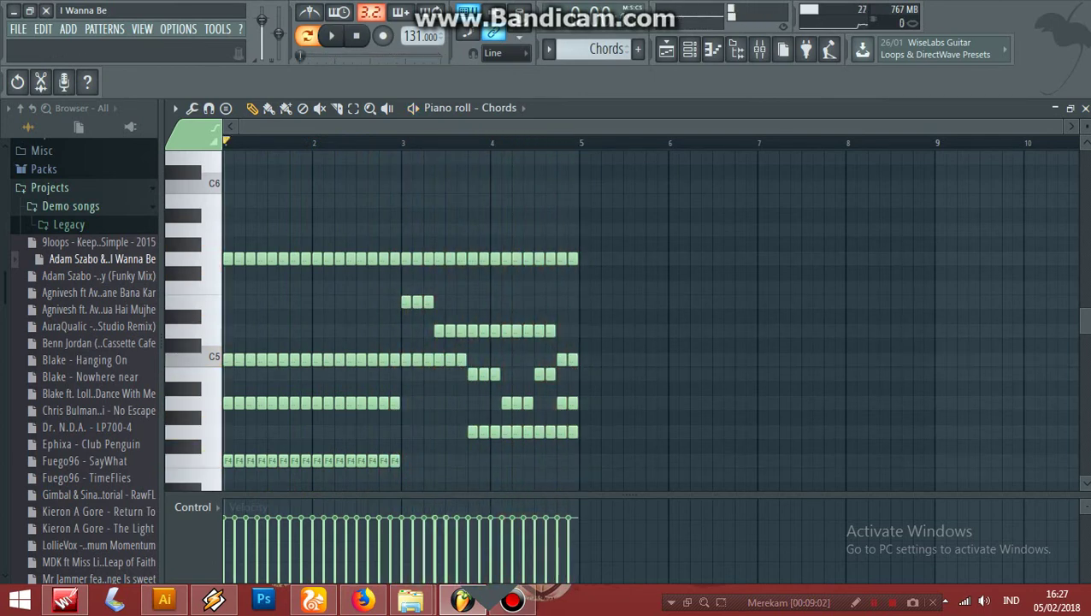
Audition the Chords #2 pattern with its Chords notes shown in the piano roll, pausing at the end.
{"action": "left_click", "coordinate": [549, 49]}
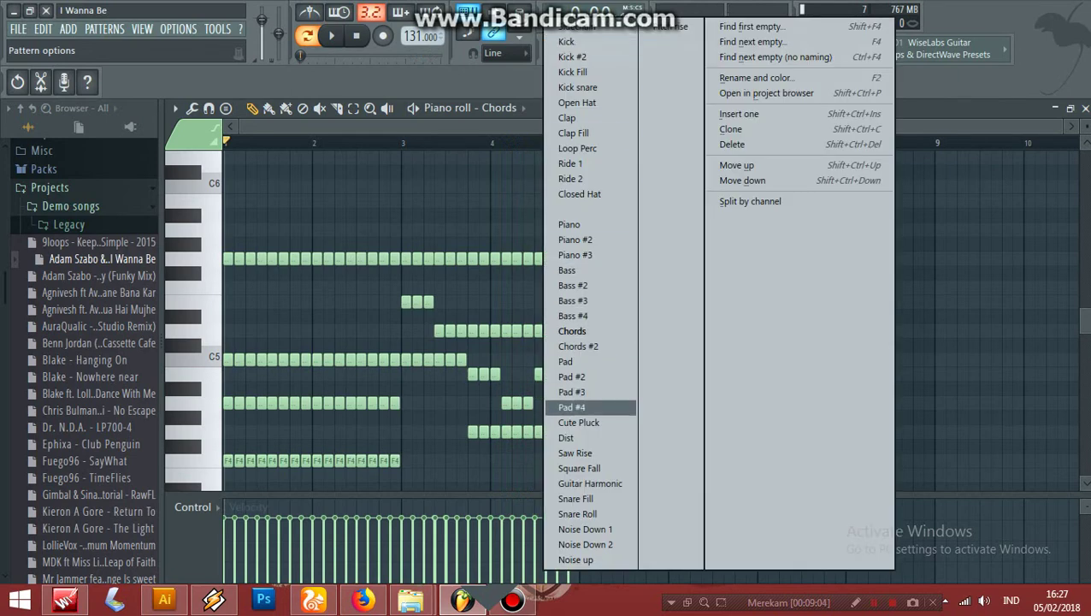
{"action": "left_click", "coordinate": [579, 346]}
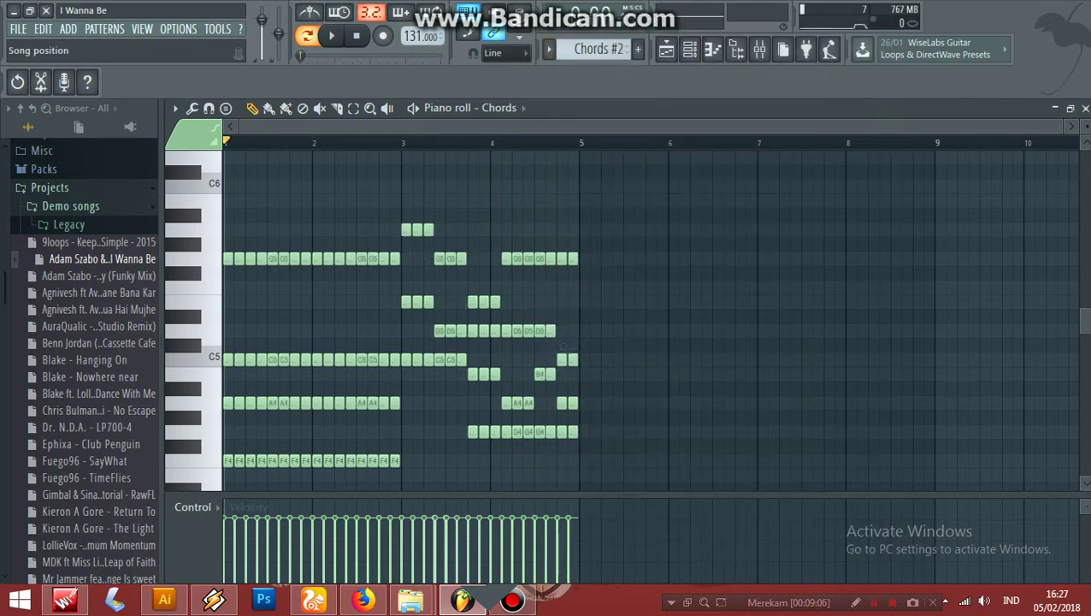
{"action": "key", "text": "space"}
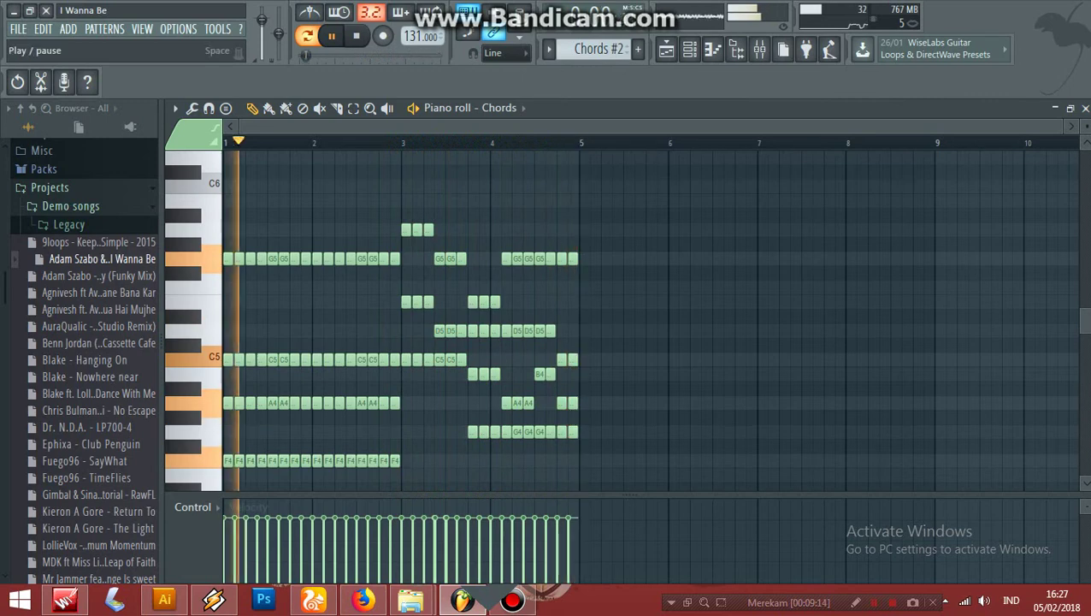
{"action": "left_click", "coordinate": [332, 36]}
Select the Pad pattern and audition it with the Pad Layer 1 channel's notes shown in the piano roll.
{"action": "left_click", "coordinate": [598, 49]}
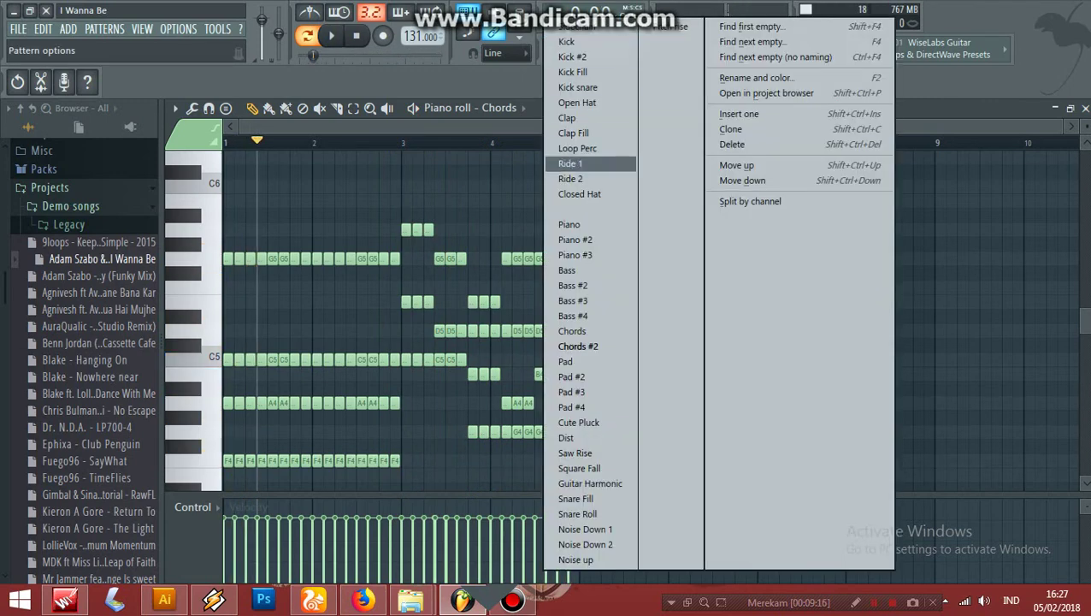
{"action": "left_click", "coordinate": [566, 361]}
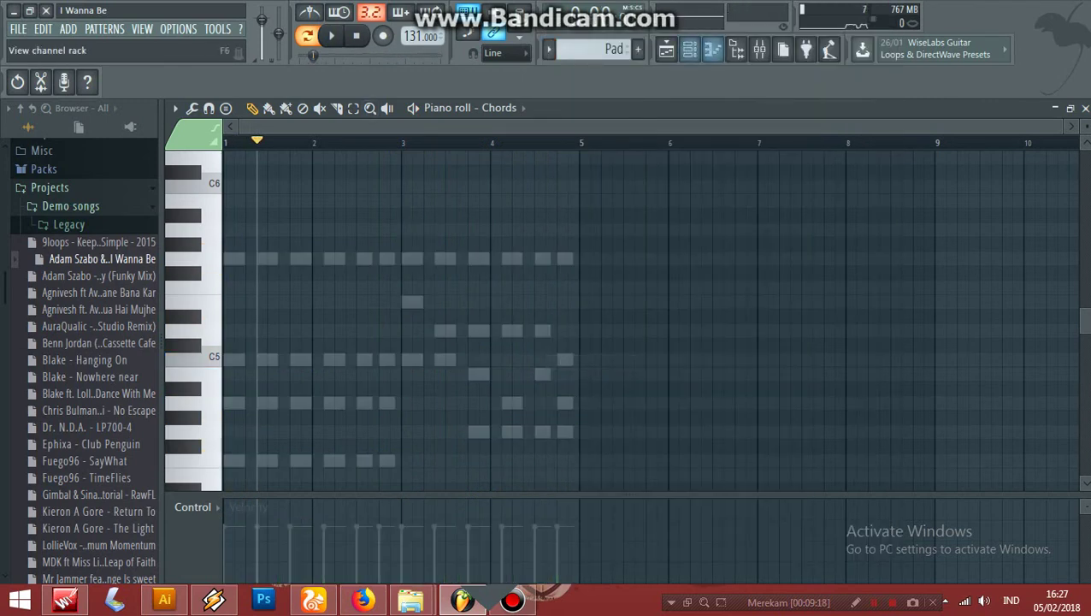
{"action": "left_click", "coordinate": [689, 49]}
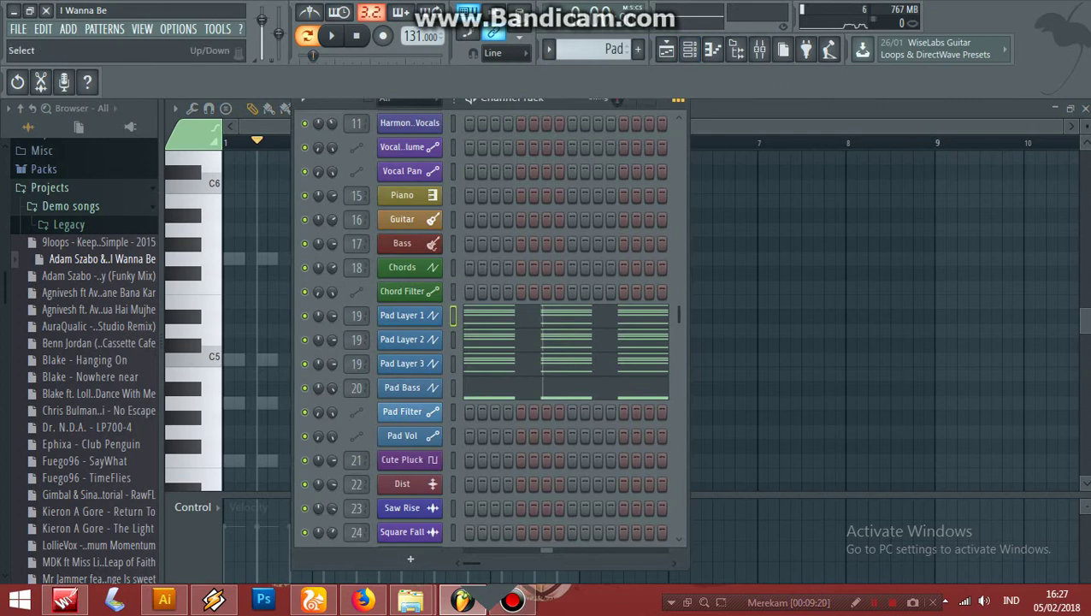
{"action": "right_click", "coordinate": [440, 313]}
{"action": "left_click", "coordinate": [477, 316]}
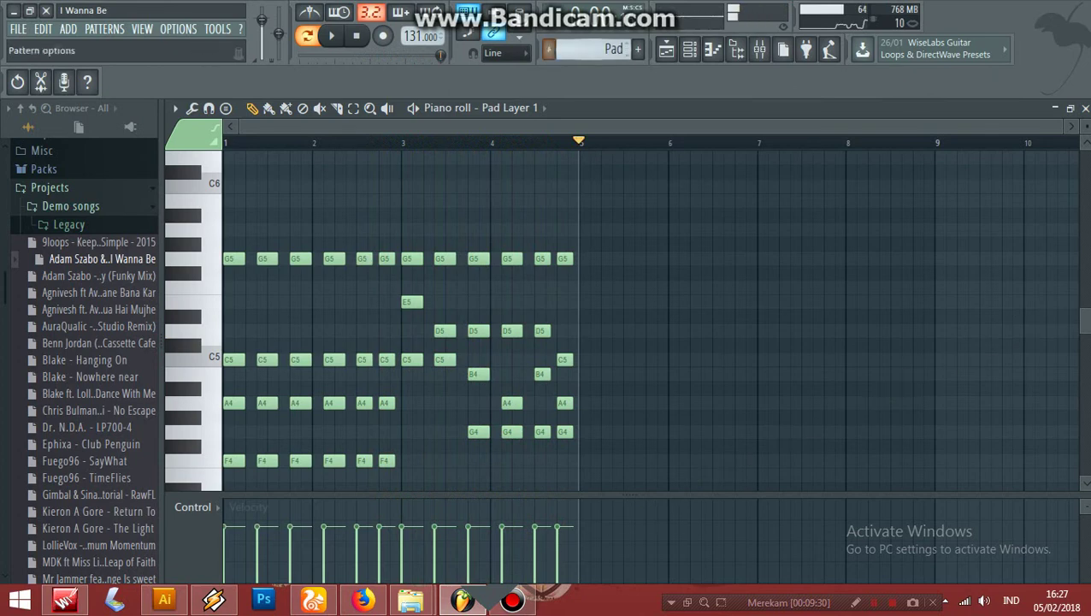
Audition the Pad #2 pattern with its Pad Layer 1 notes shown in the piano roll, pausing at the end.
{"action": "left_click", "coordinate": [549, 49]}
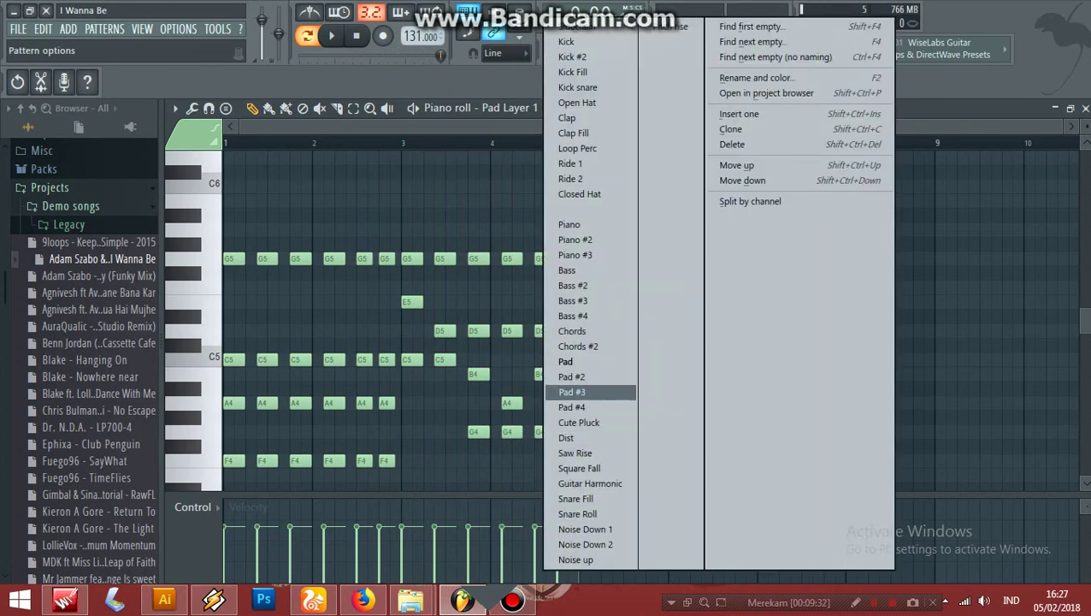
{"action": "left_click", "coordinate": [590, 376]}
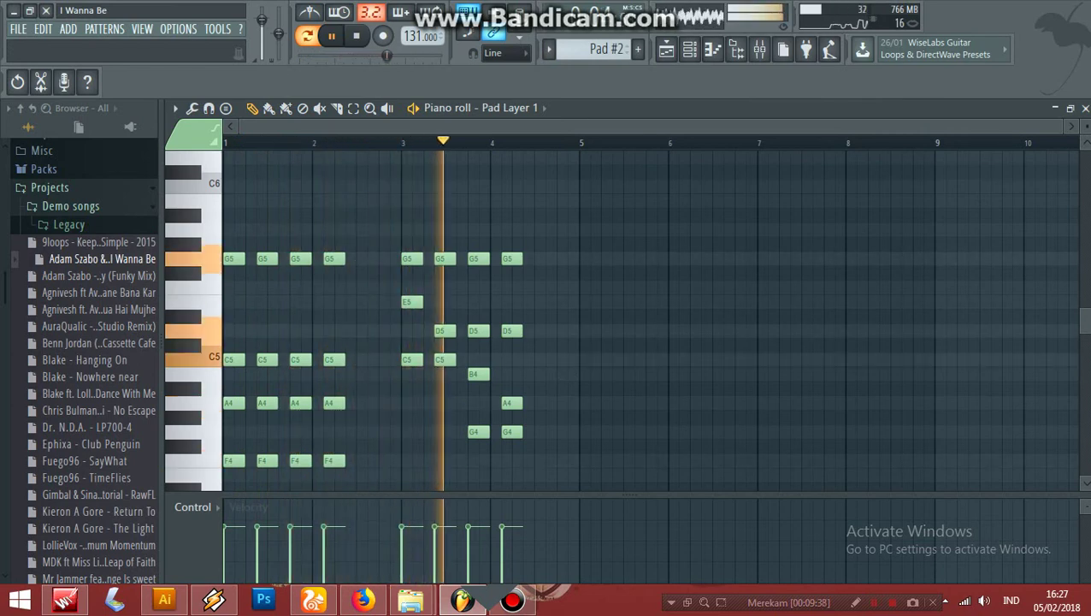
{"action": "key", "text": "space"}
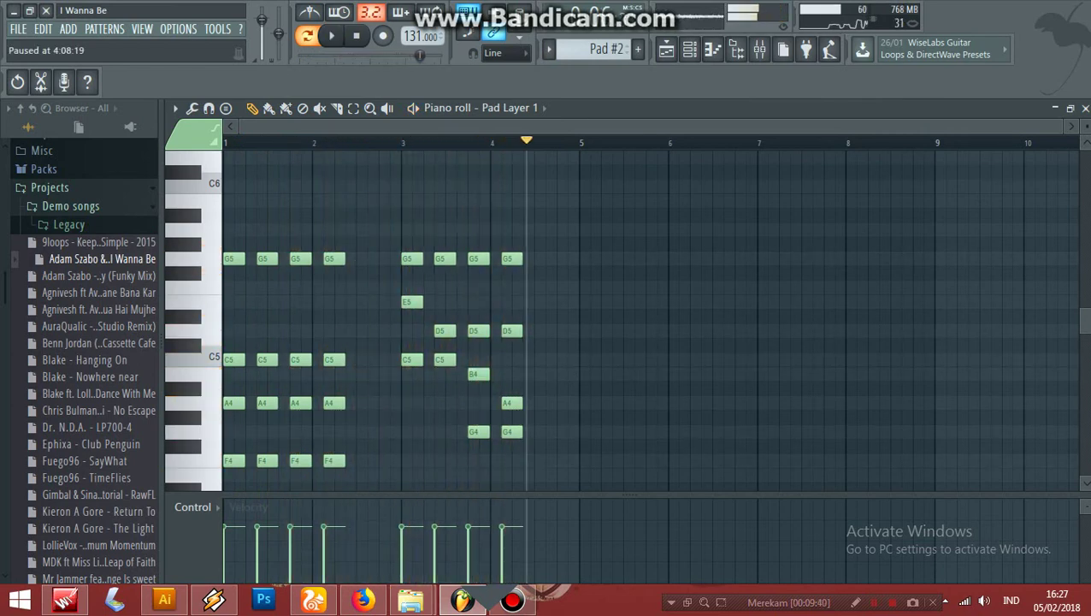
Audition the Pad #3 pattern and examine its sustained Pad Layer 1 chord in the piano roll.
{"action": "left_click", "coordinate": [549, 47]}
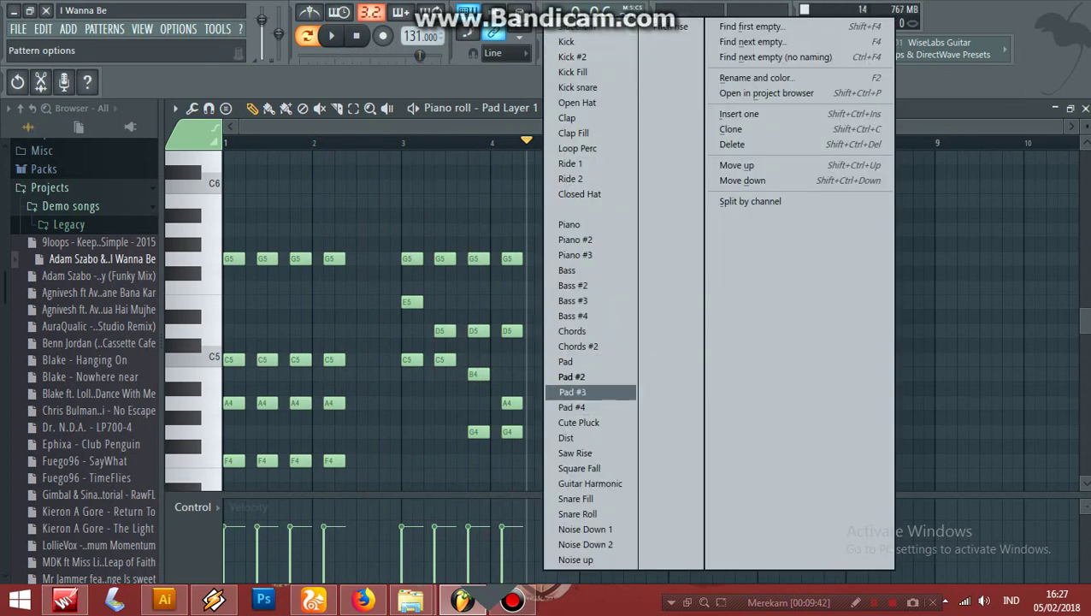
{"action": "left_click", "coordinate": [590, 392]}
{"action": "key", "text": "space"}
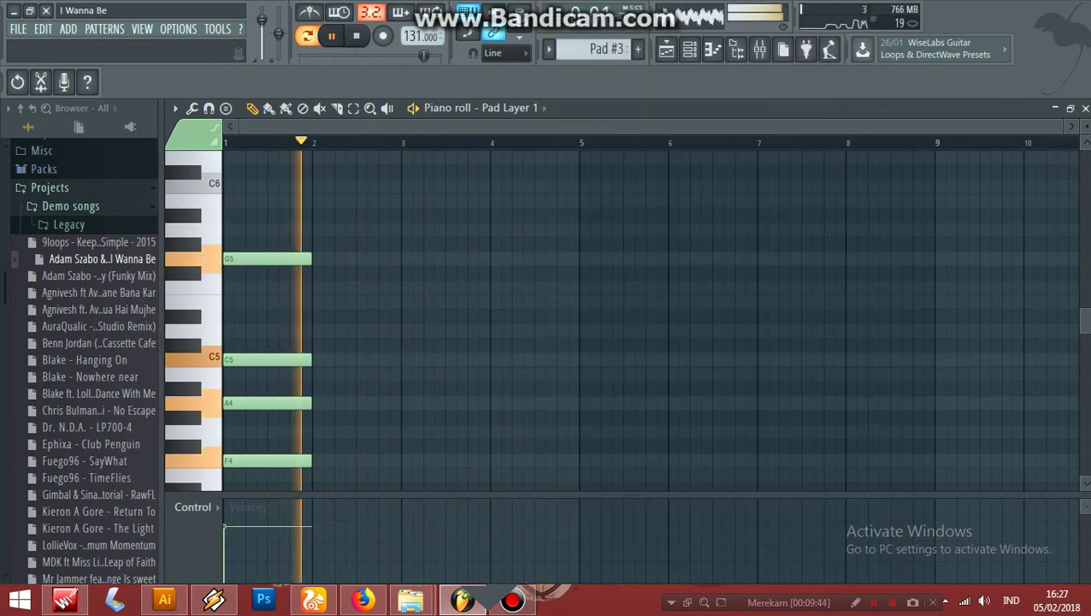
{"action": "key", "text": "space"}
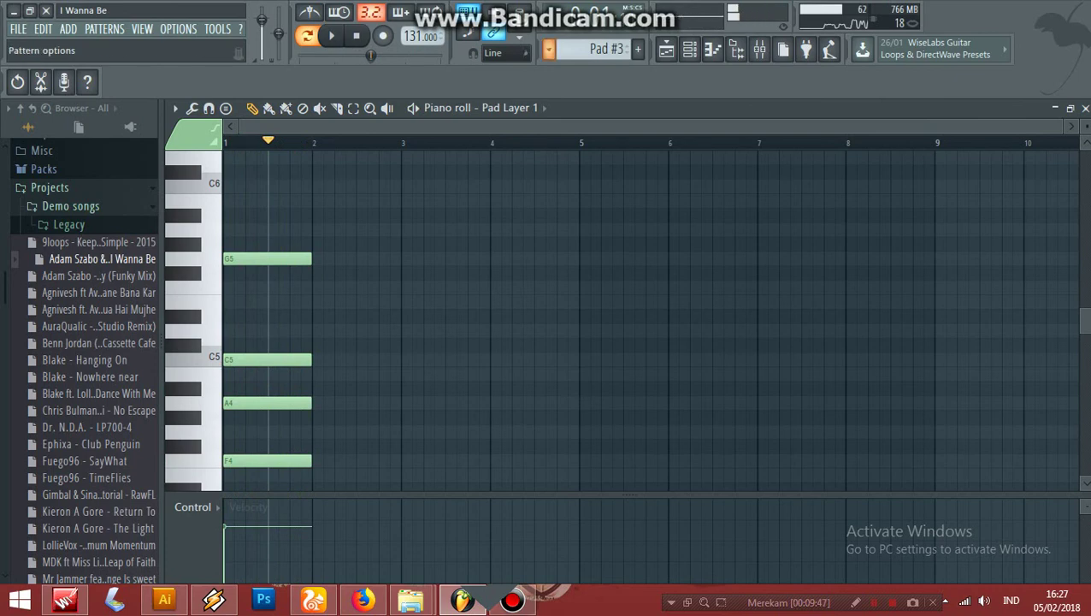
Audition the Pad #4 pattern with its Pad Layer 1 notes shown in the piano roll, and pause playback.
{"action": "left_click", "coordinate": [549, 49]}
{"action": "left_click", "coordinate": [572, 407]}
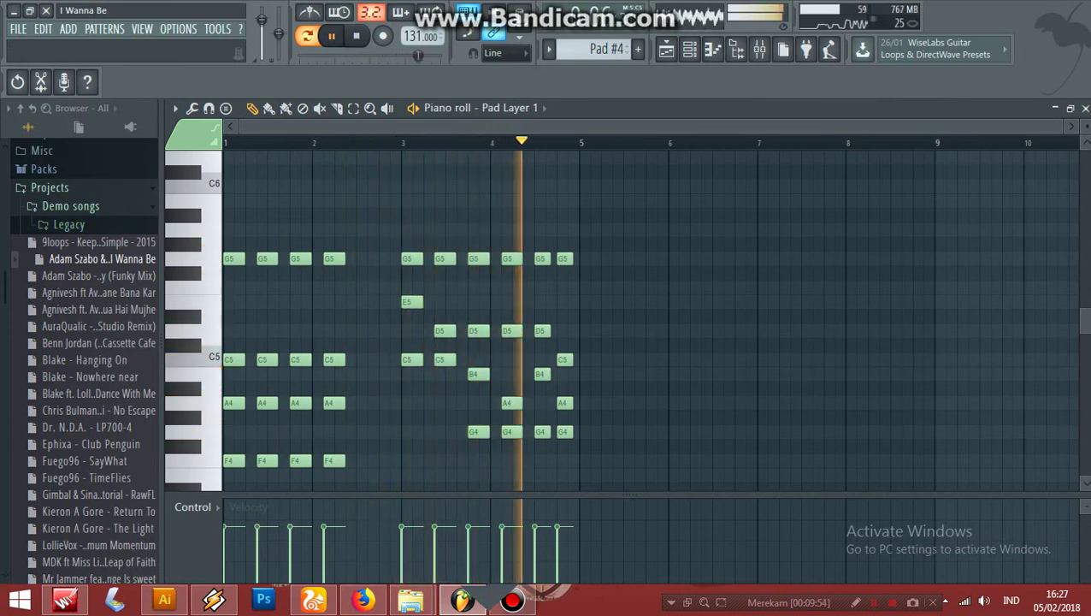
{"action": "key", "text": "space"}
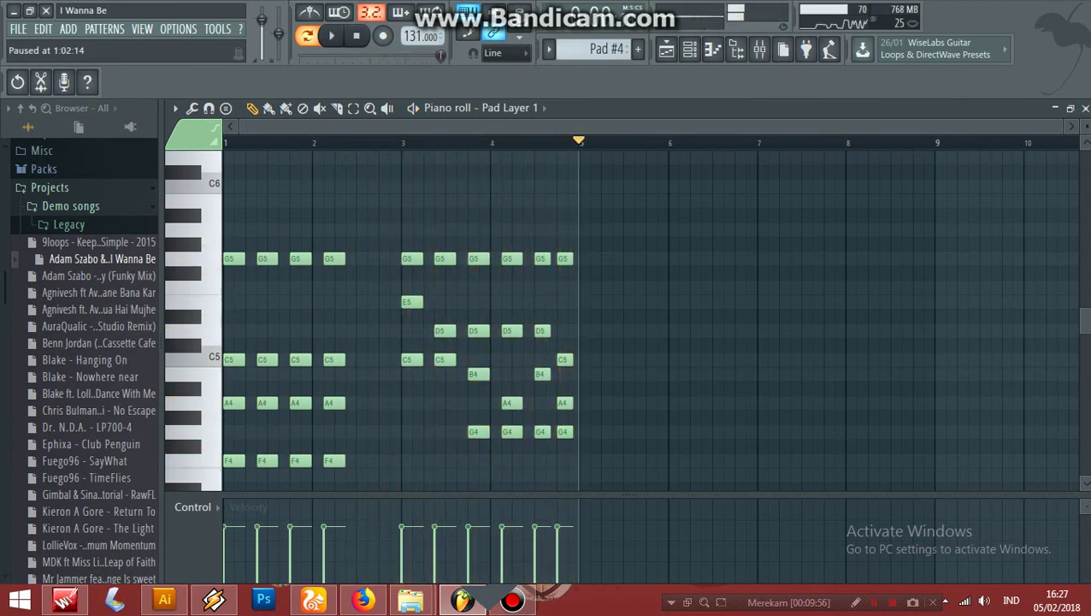
Open the project's list of patterns.
{"action": "left_click", "coordinate": [549, 49]}
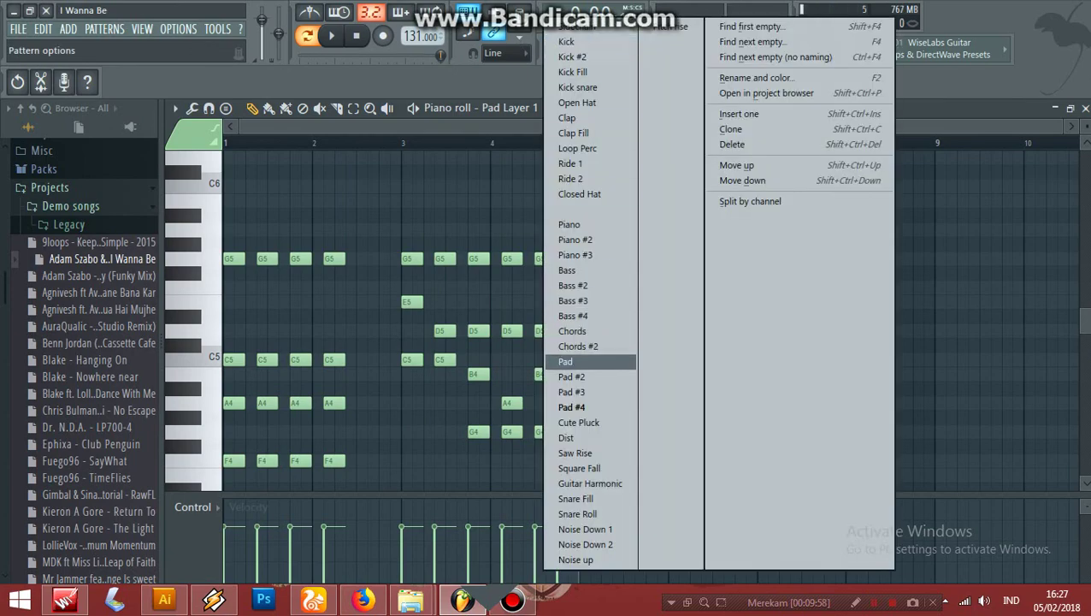